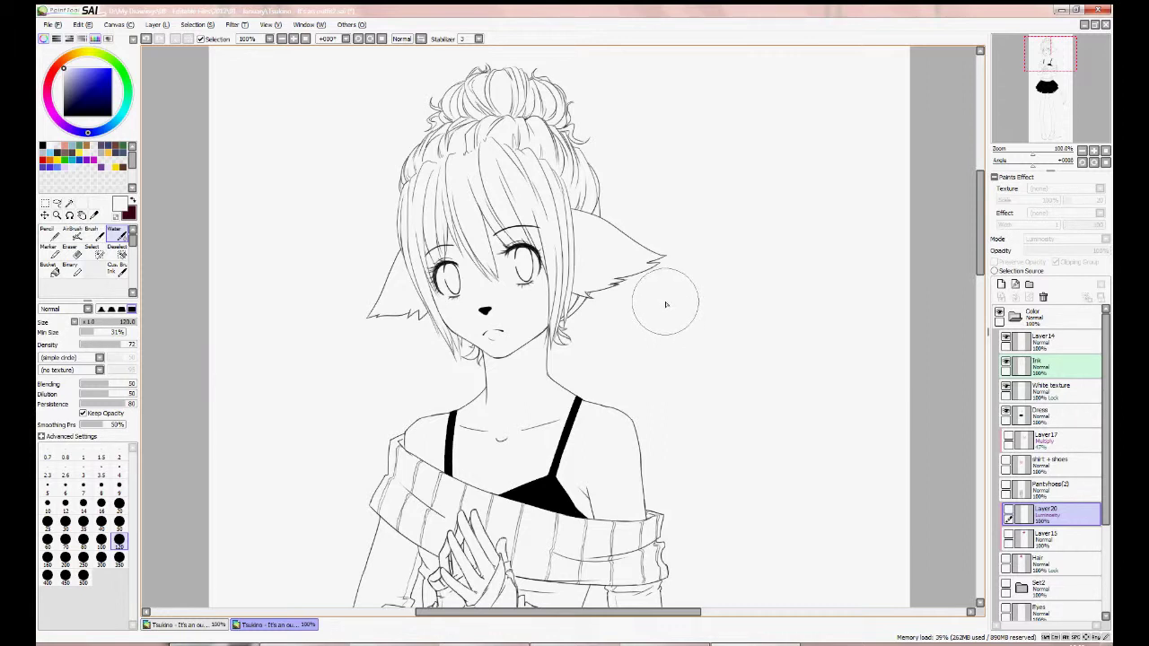
Show the Fur flats layer, then select and show the Shade layer above it.
{"action": "left_click_drag", "start_coordinate": [1107, 380], "coordinate": [1105, 480]}
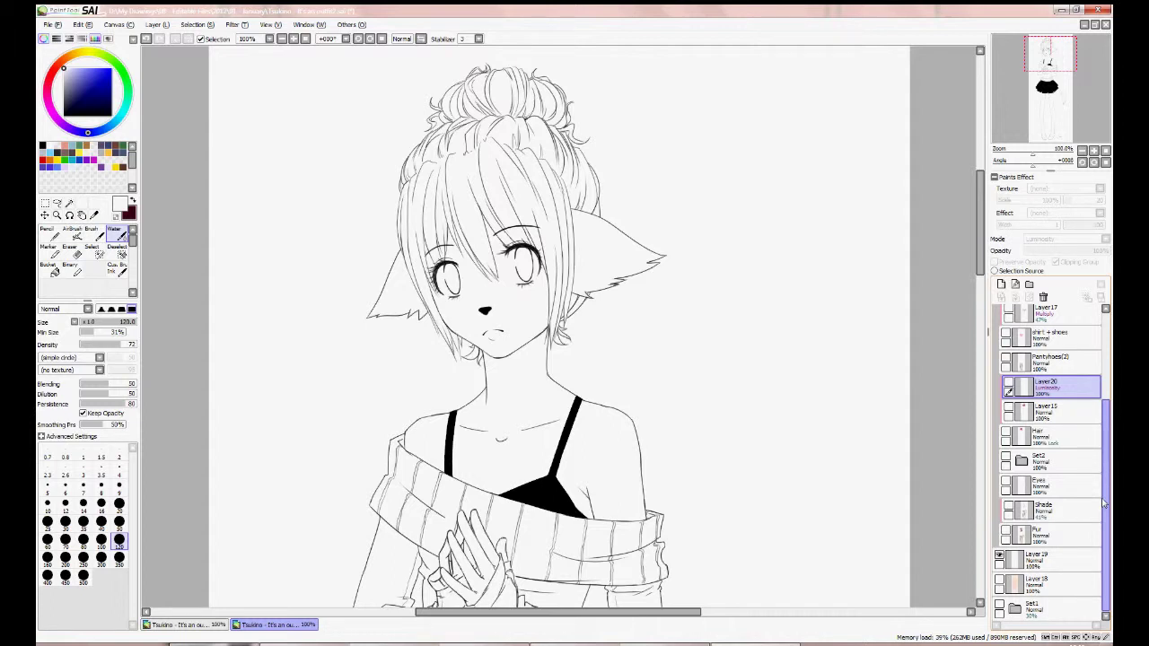
{"action": "left_click", "coordinate": [1059, 536]}
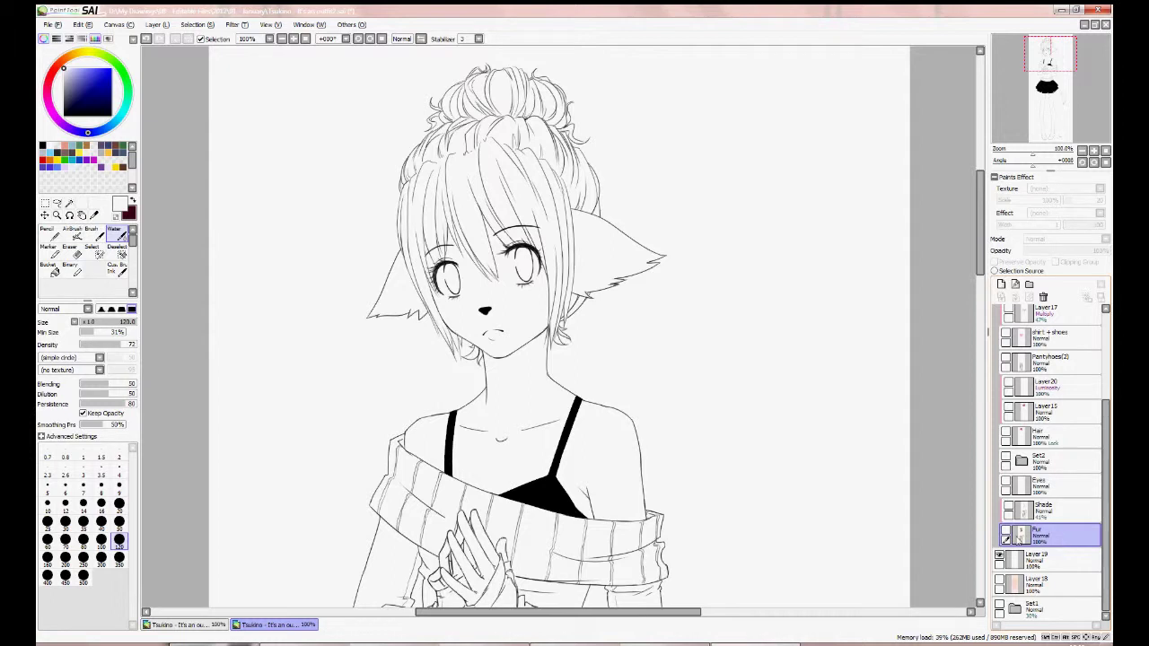
{"action": "left_click", "coordinate": [1006, 534]}
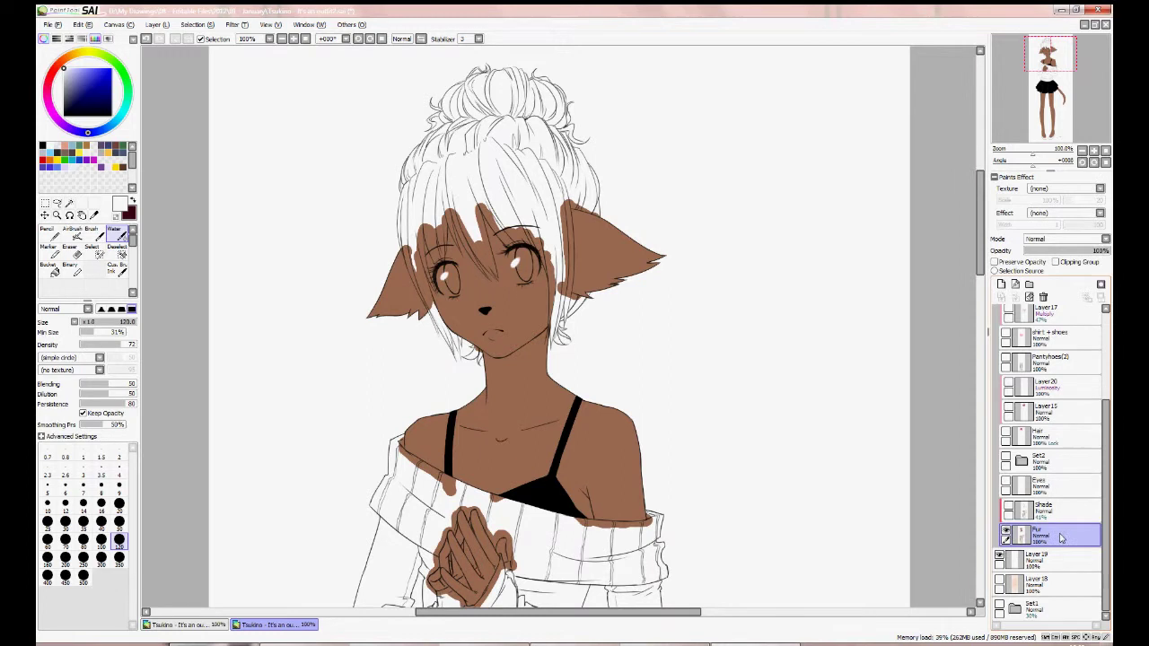
{"action": "left_click", "coordinate": [1023, 511], "text": "ctrl"}
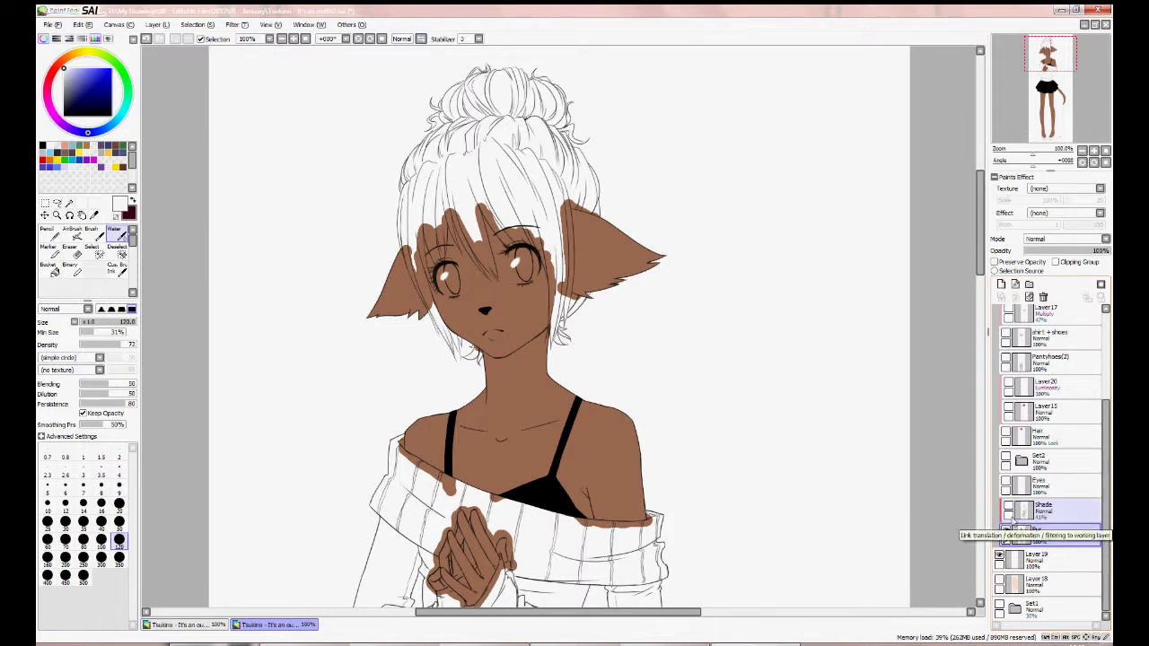
{"action": "left_click", "coordinate": [1009, 517], "text": "ctrl"}
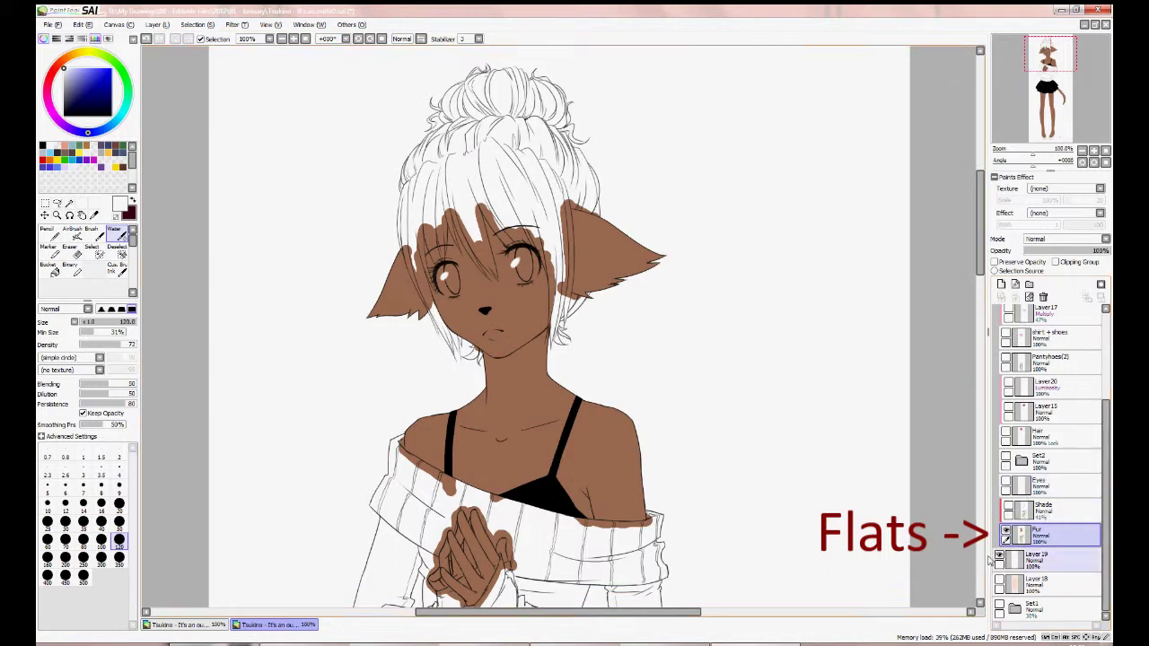
{"action": "left_click", "coordinate": [1060, 513]}
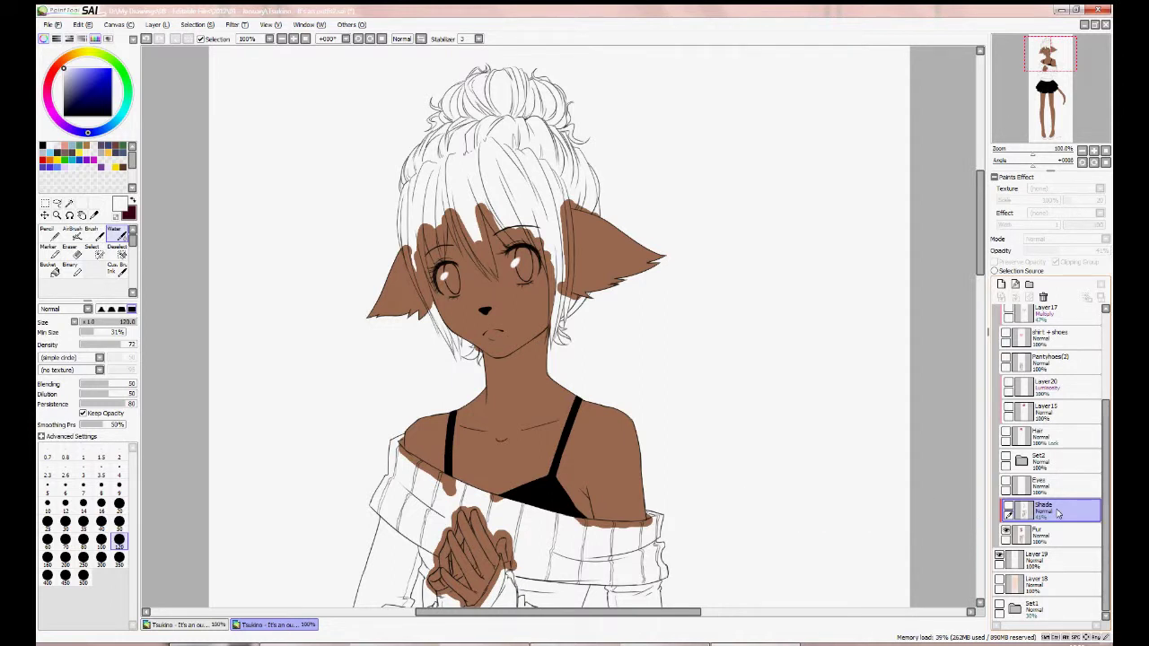
{"action": "left_click", "coordinate": [1008, 508]}
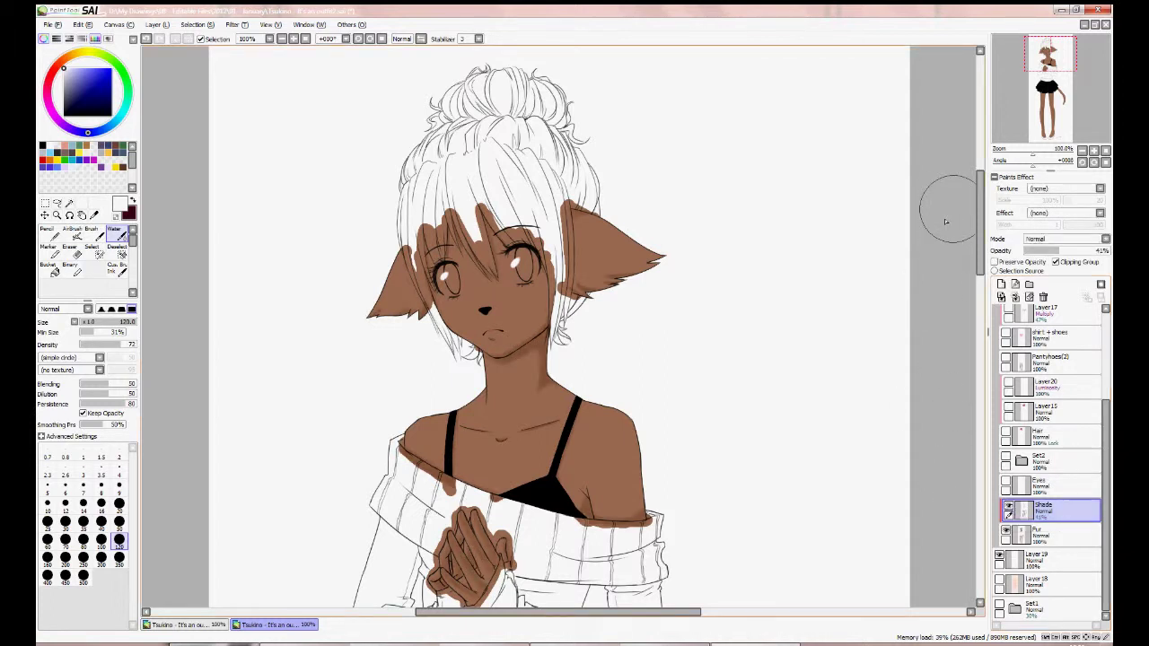
Turn off Clipping Group on the Shade layer, inspect the shading around the legs and tail, and turn clipping back on.
{"action": "left_click_drag", "start_coordinate": [980, 194], "coordinate": [981, 328]}
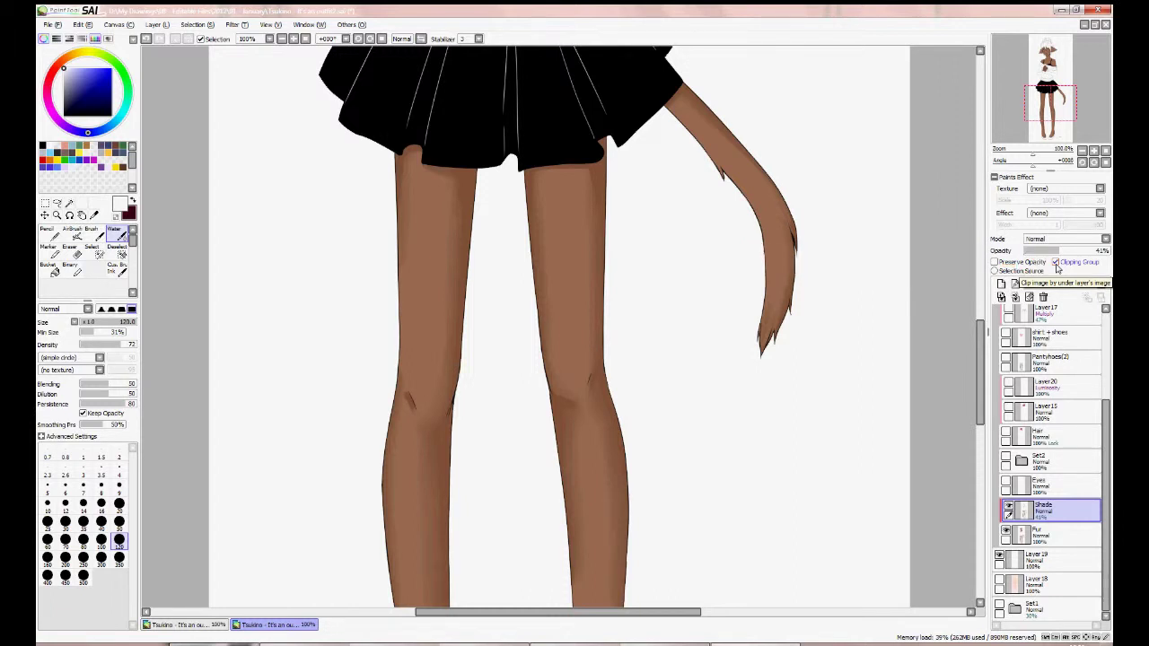
{"action": "left_click", "coordinate": [1056, 263]}
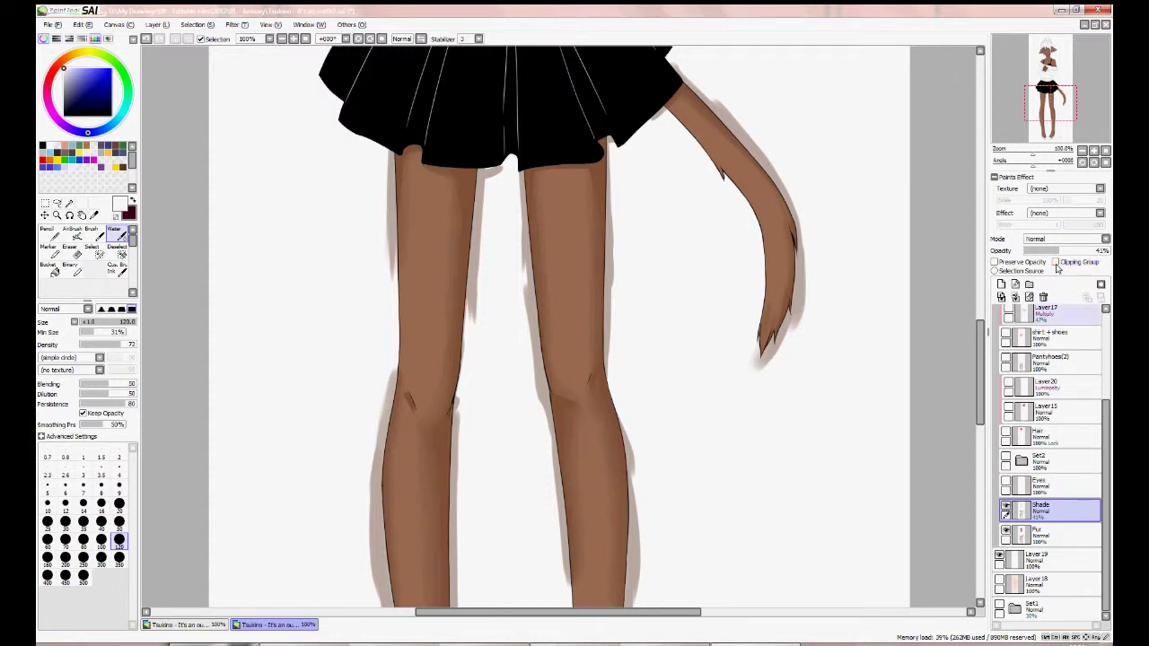
{"action": "mouse_move", "coordinate": [981, 386]}
{"action": "left_mouse_down"}
{"action": "mouse_move", "coordinate": [986, 252]}
{"action": "mouse_move", "coordinate": [984, 384]}
{"action": "left_mouse_up"}
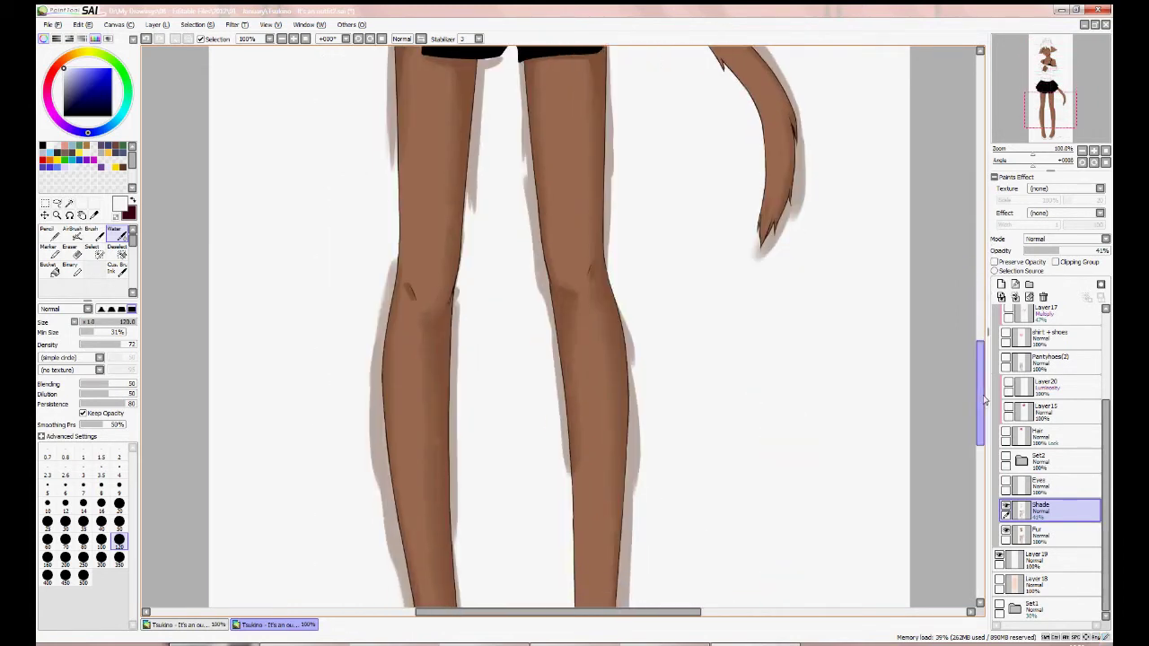
{"action": "left_click", "coordinate": [1057, 263]}
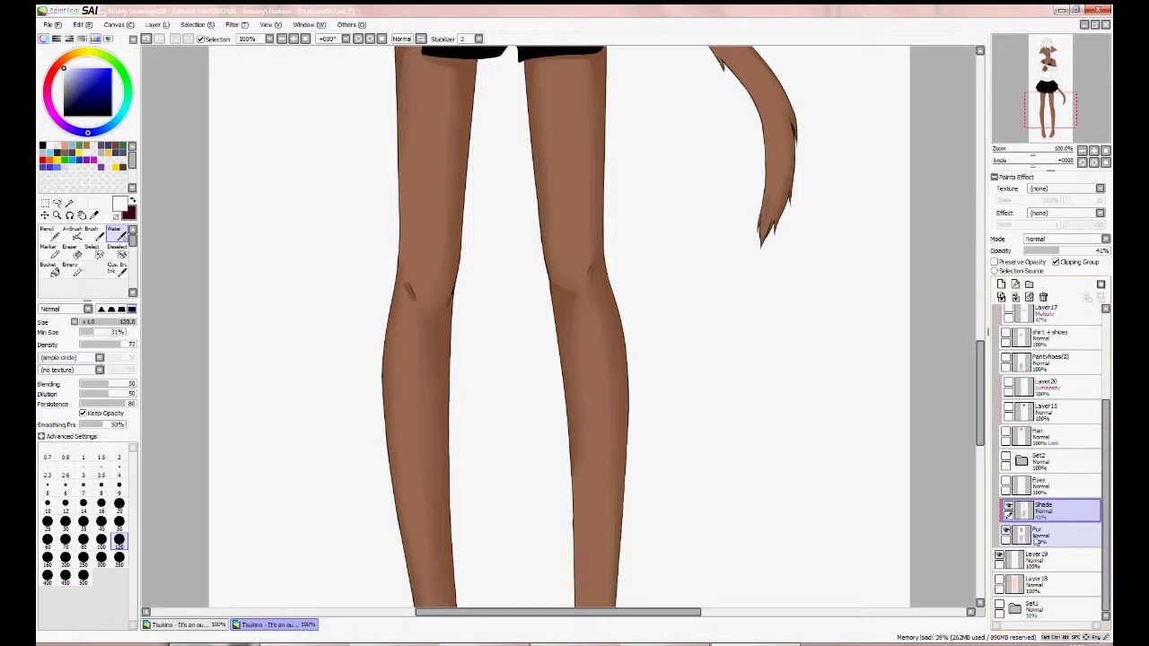
{"action": "mouse_move", "coordinate": [980, 405]}
{"action": "left_mouse_down"}
{"action": "mouse_move", "coordinate": [980, 296]}
{"action": "mouse_move", "coordinate": [968, 393]}
{"action": "left_mouse_up"}
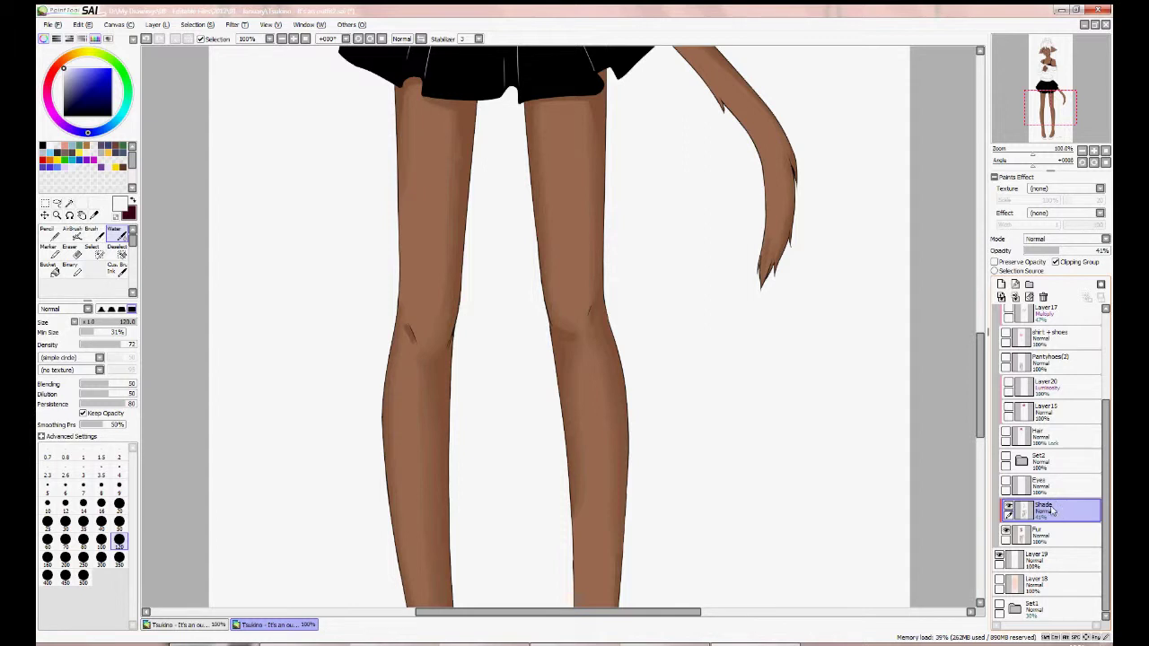
Try the Shade layer at 100% opacity, restore it to 41%, and look over the available blending modes.
{"action": "scroll", "coordinate": [1061, 251], "scroll_direction": "up", "scroll_amount": 6}
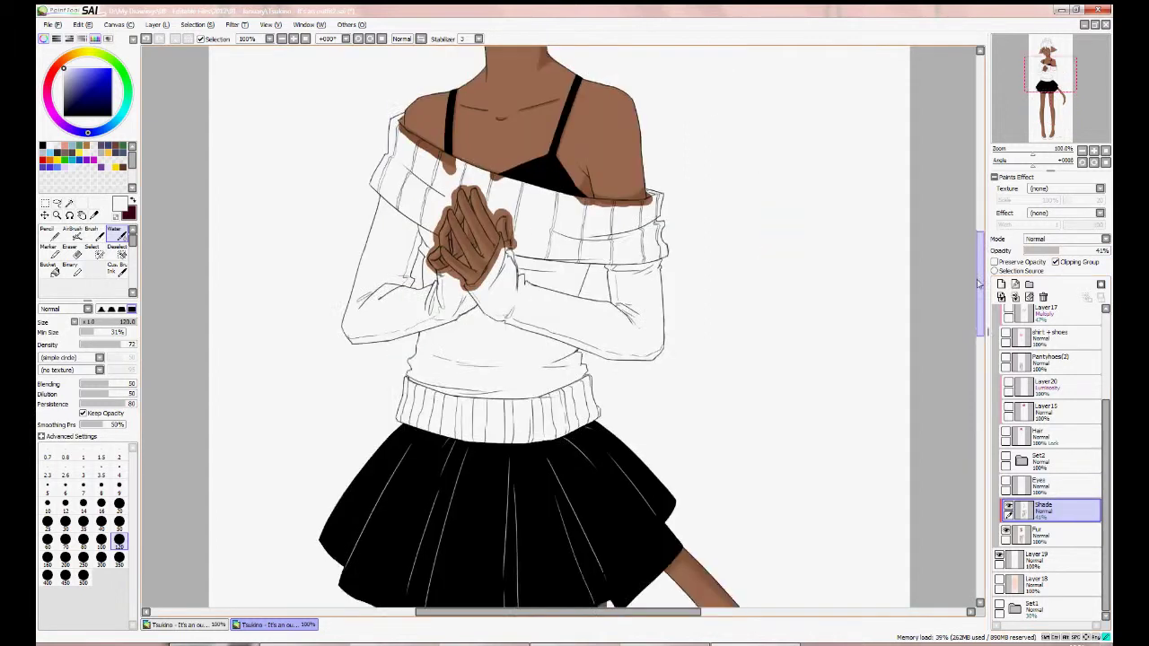
{"action": "left_click_drag", "start_coordinate": [1061, 251], "coordinate": [1111, 260]}
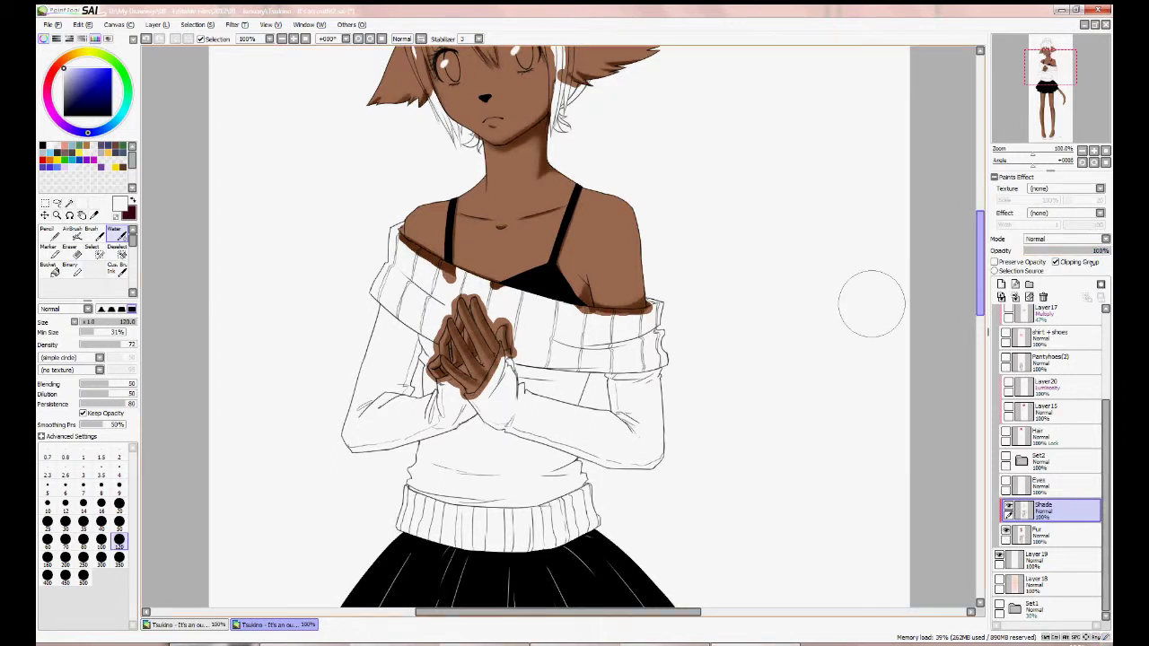
{"action": "left_click", "coordinate": [1061, 252]}
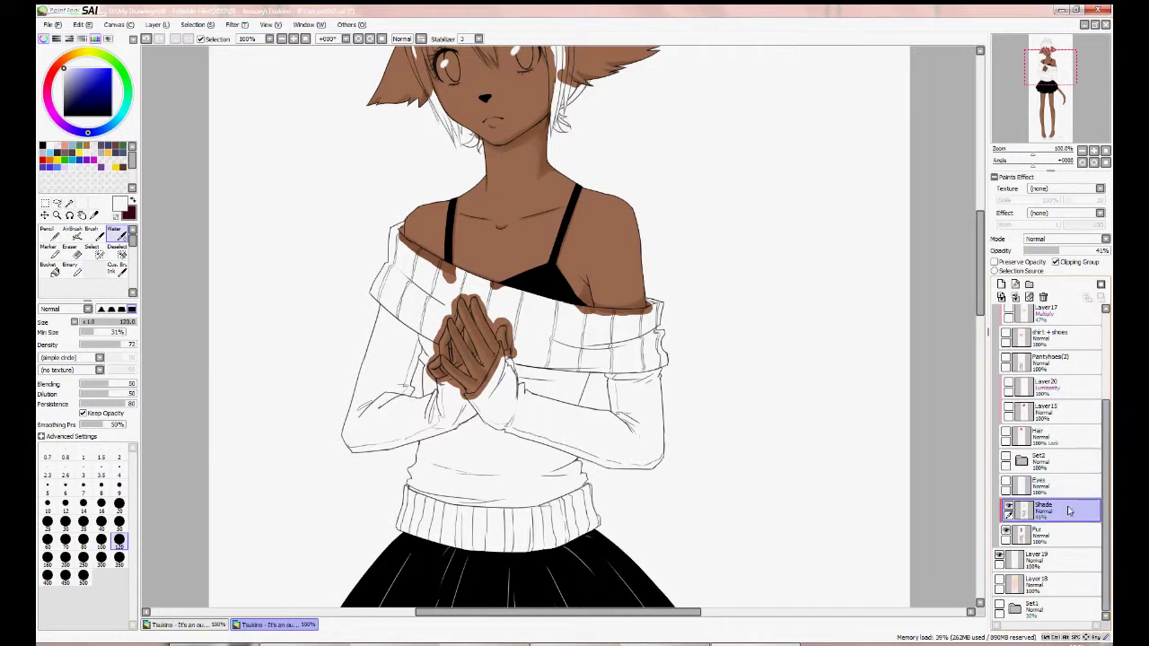
{"action": "left_click", "coordinate": [1078, 239]}
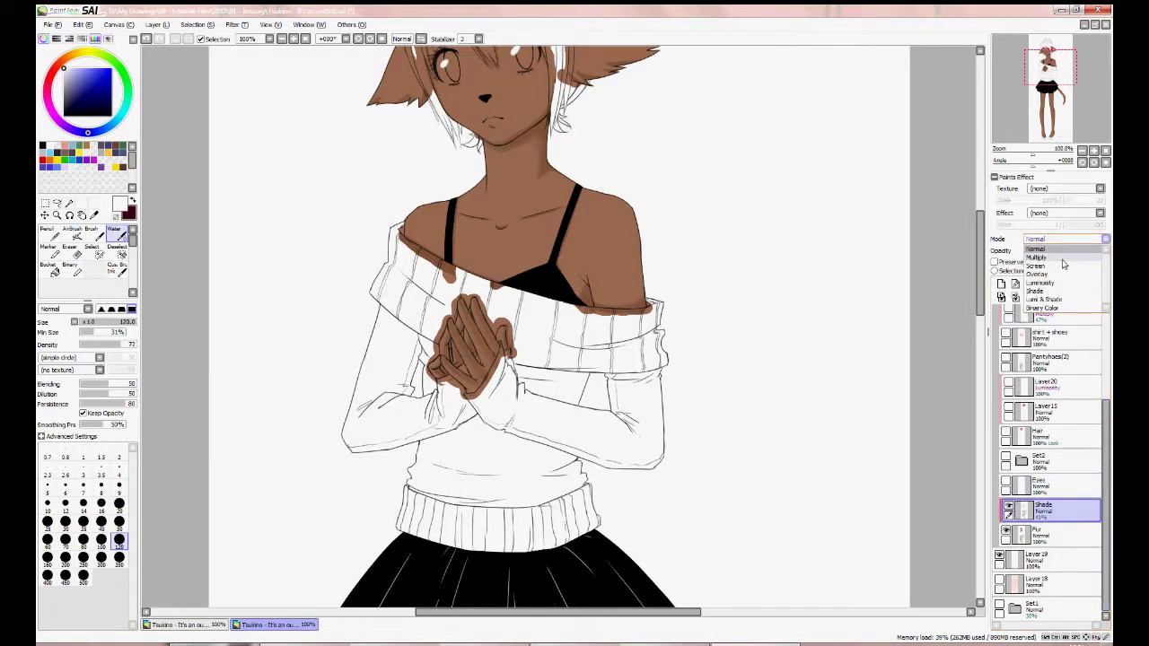
{"action": "left_click", "coordinate": [943, 344]}
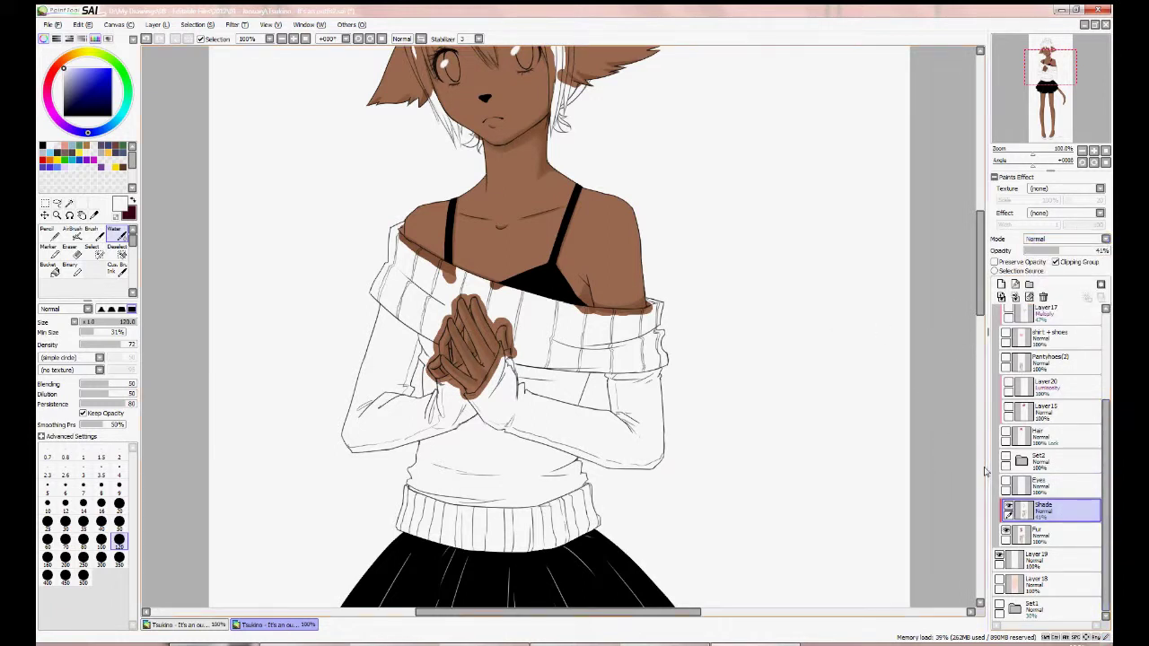
Show the Eyes layer and the Set2 folder to display the coloured eyes.
{"action": "scroll", "coordinate": [1057, 516], "scroll_direction": "up", "scroll_amount": 1}
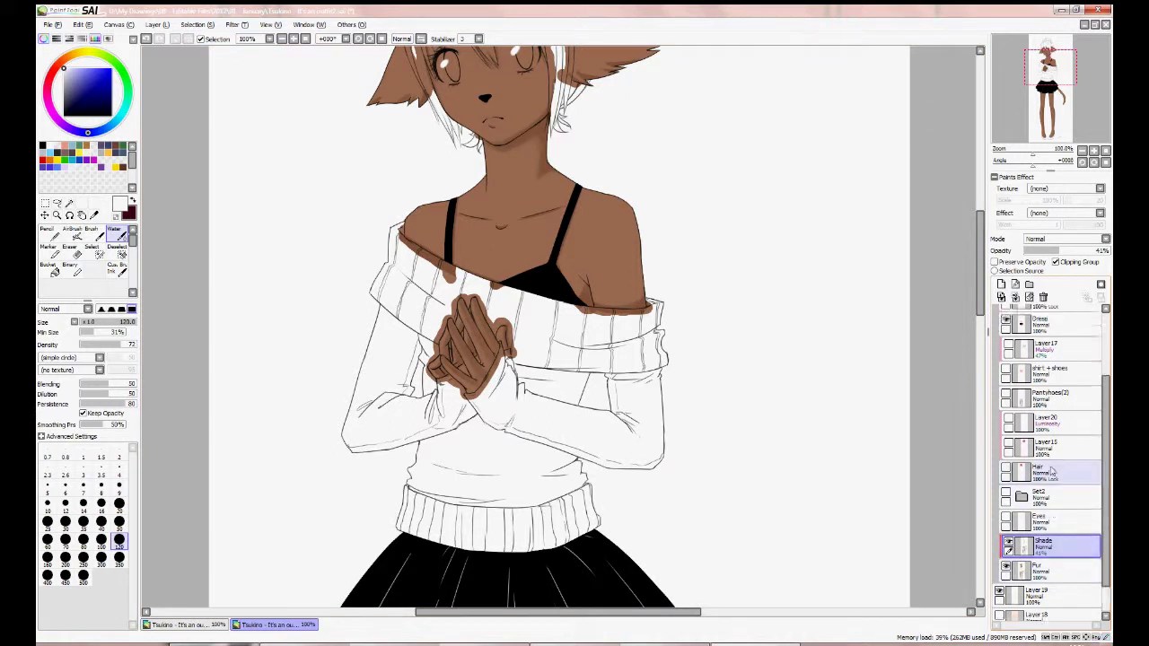
{"action": "left_click_drag", "start_coordinate": [978, 303], "coordinate": [976, 254]}
{"action": "left_click", "coordinate": [1057, 422]}
{"action": "left_click", "coordinate": [1057, 439], "text": "shift"}
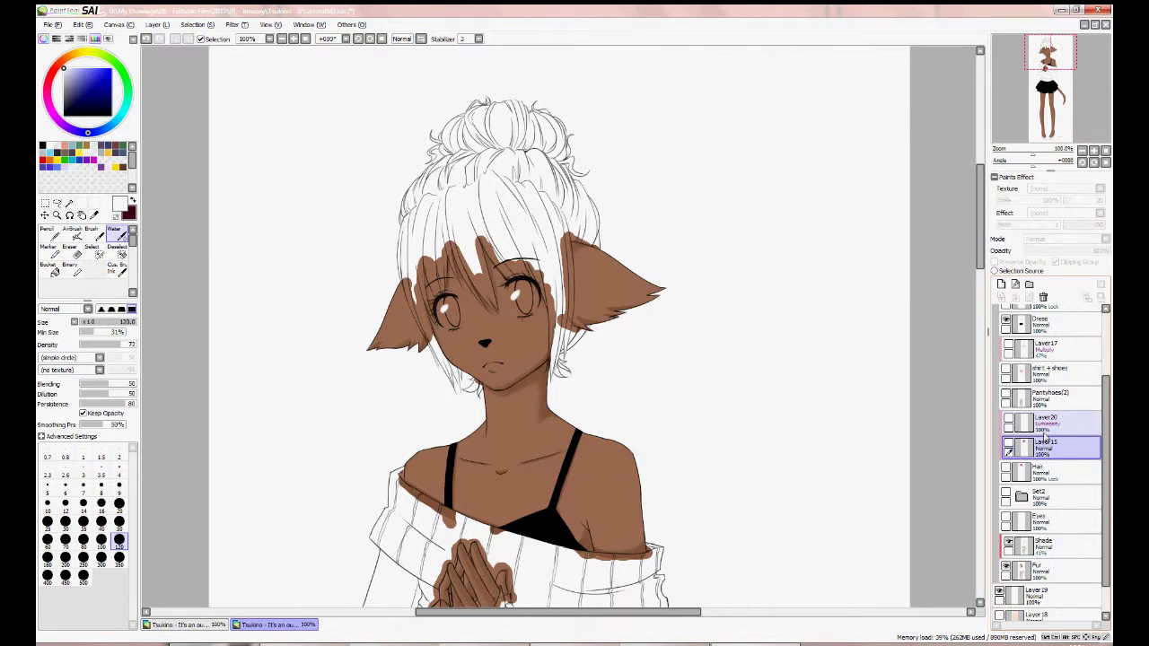
{"action": "left_click", "coordinate": [1006, 519]}
{"action": "left_click", "coordinate": [1006, 494]}
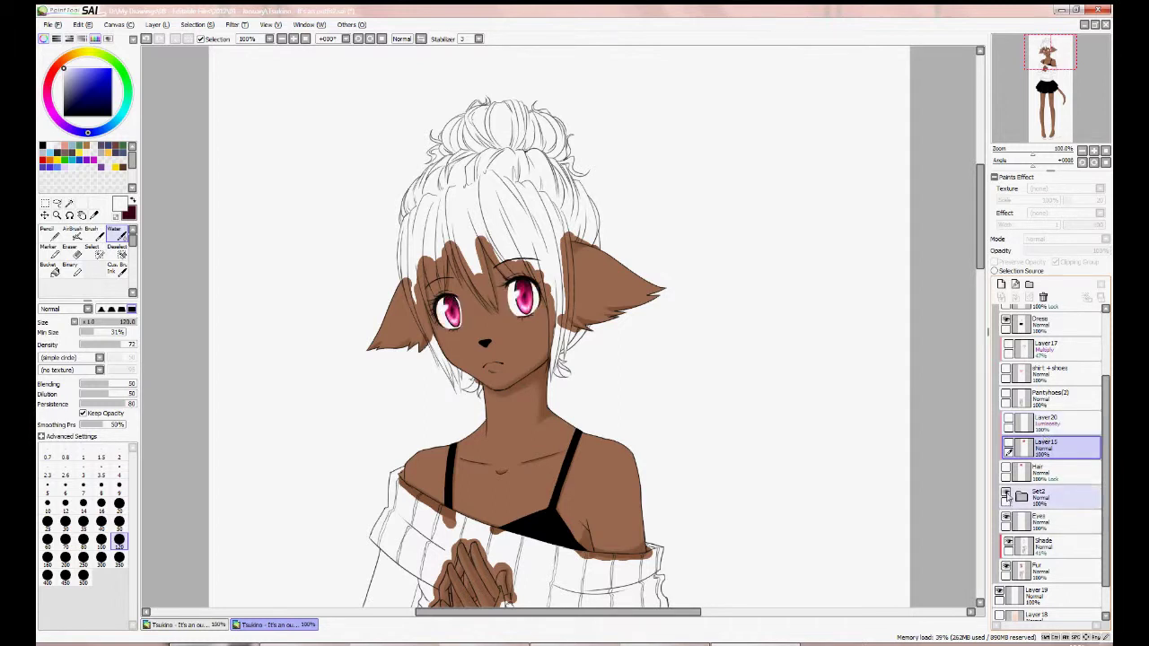
Show the Hair layer together with its clipped layers, Layer15 and Layer20.
{"action": "left_click", "coordinate": [1041, 472]}
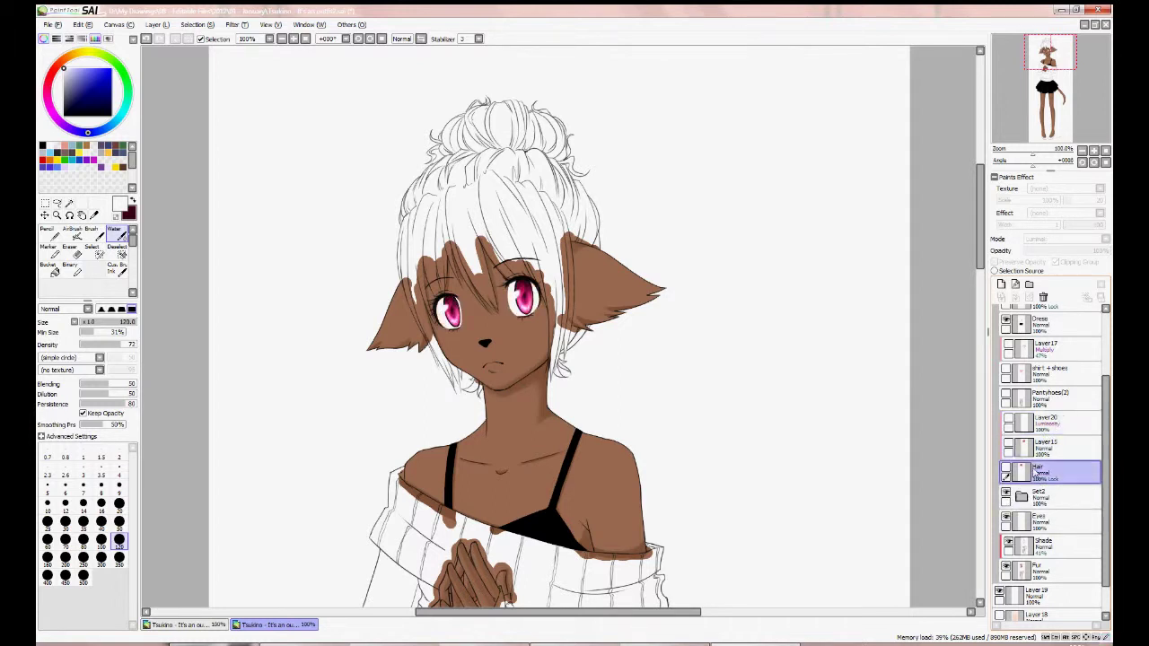
{"action": "left_click", "coordinate": [1006, 471]}
{"action": "left_click", "coordinate": [1006, 447]}
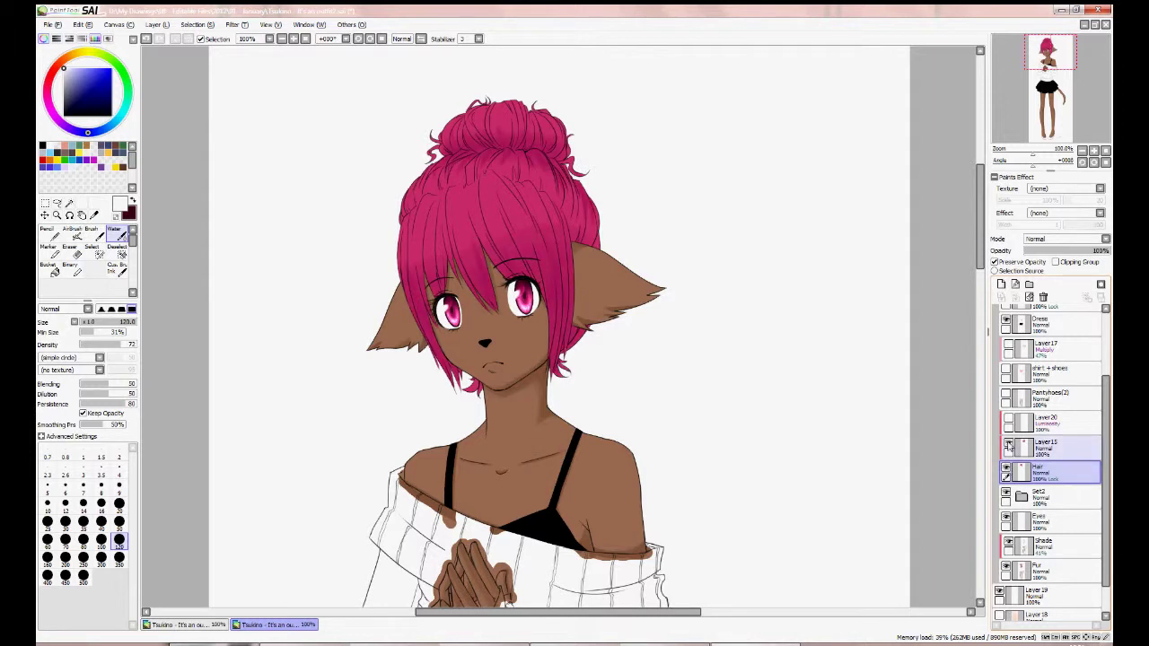
{"action": "left_click", "coordinate": [1007, 422]}
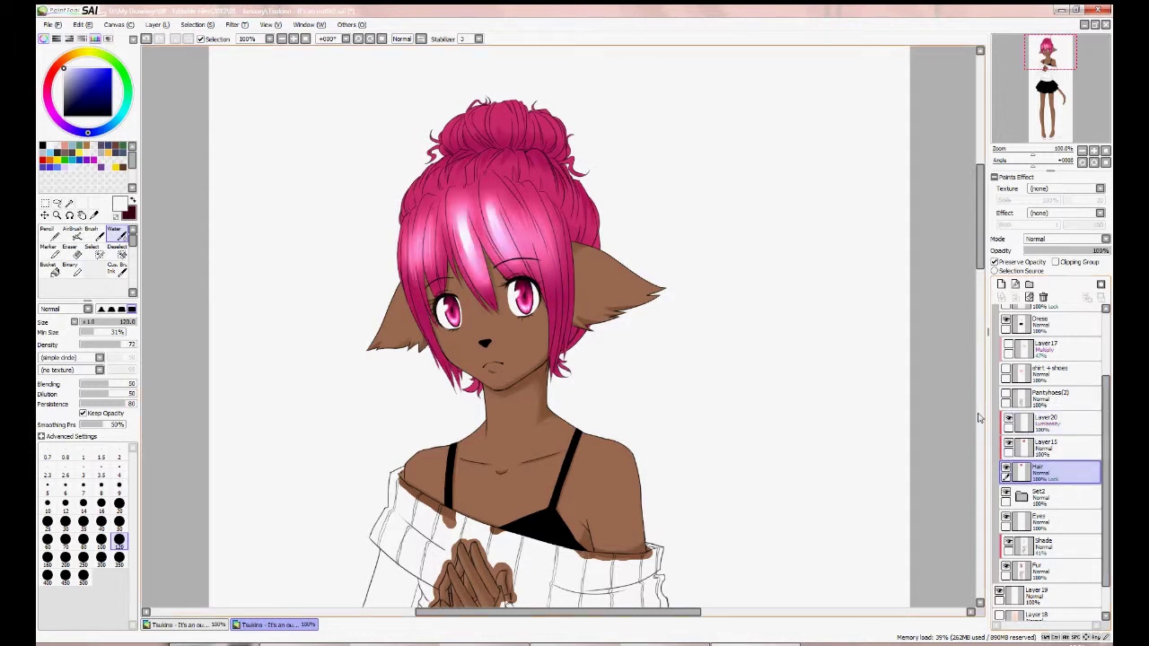
Try the Overlay blending mode on the hair highlights in Layer20, then restore Luminosity at 100% opacity.
{"action": "left_click", "coordinate": [1045, 421]}
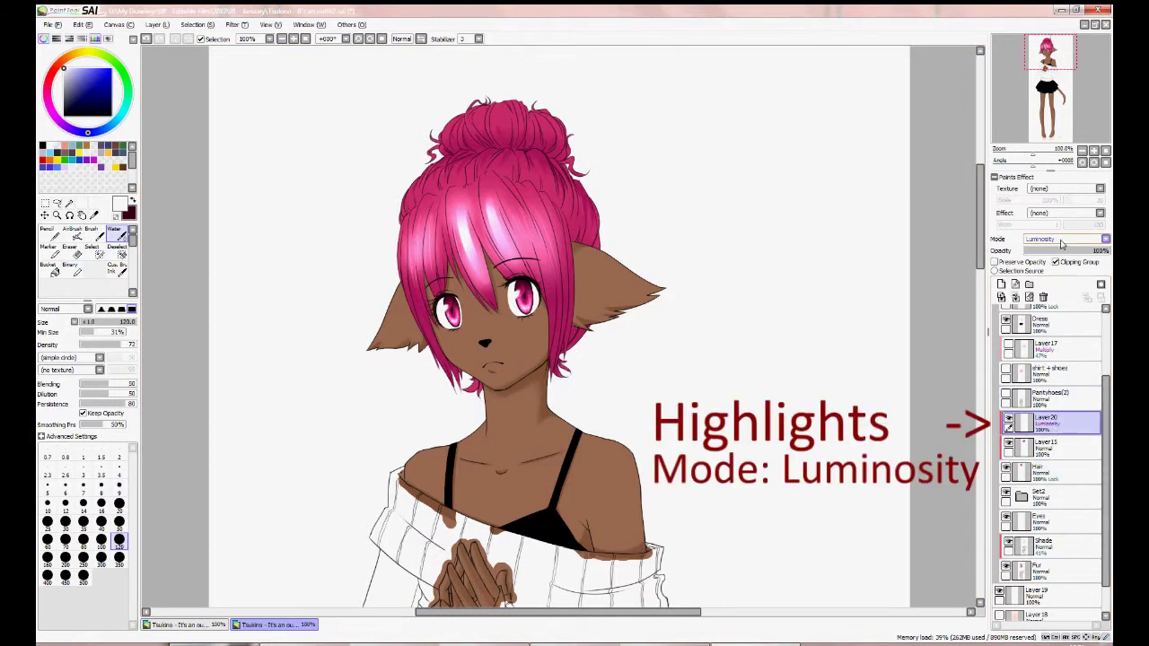
{"action": "left_click", "coordinate": [1064, 240]}
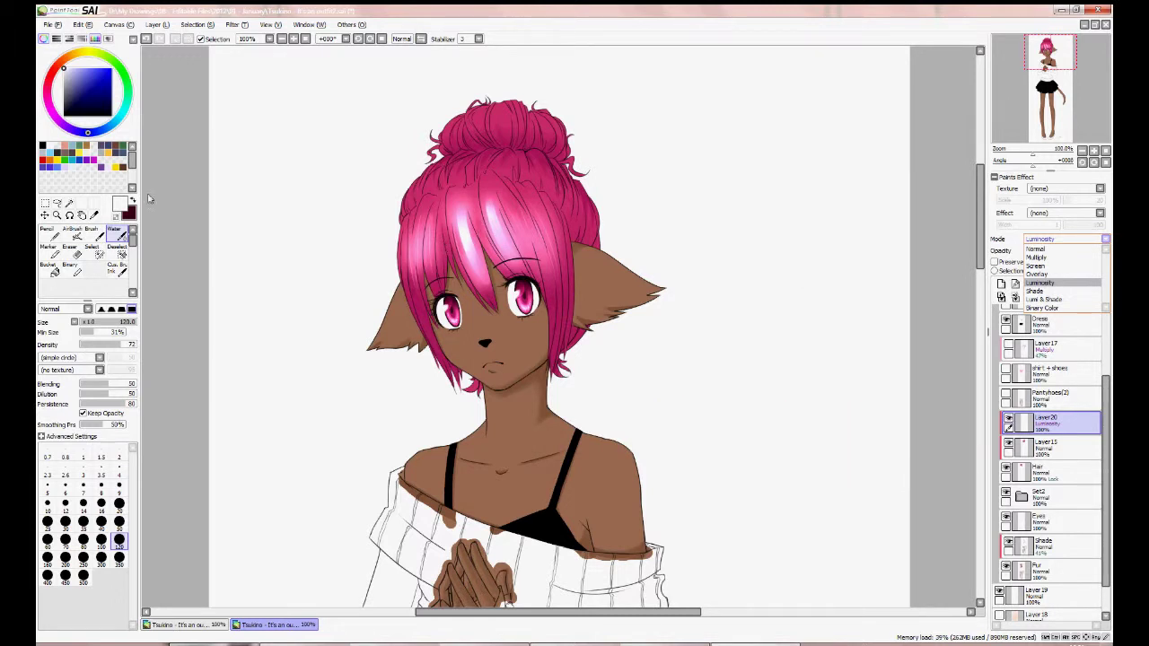
{"action": "left_click", "coordinate": [482, 224]}
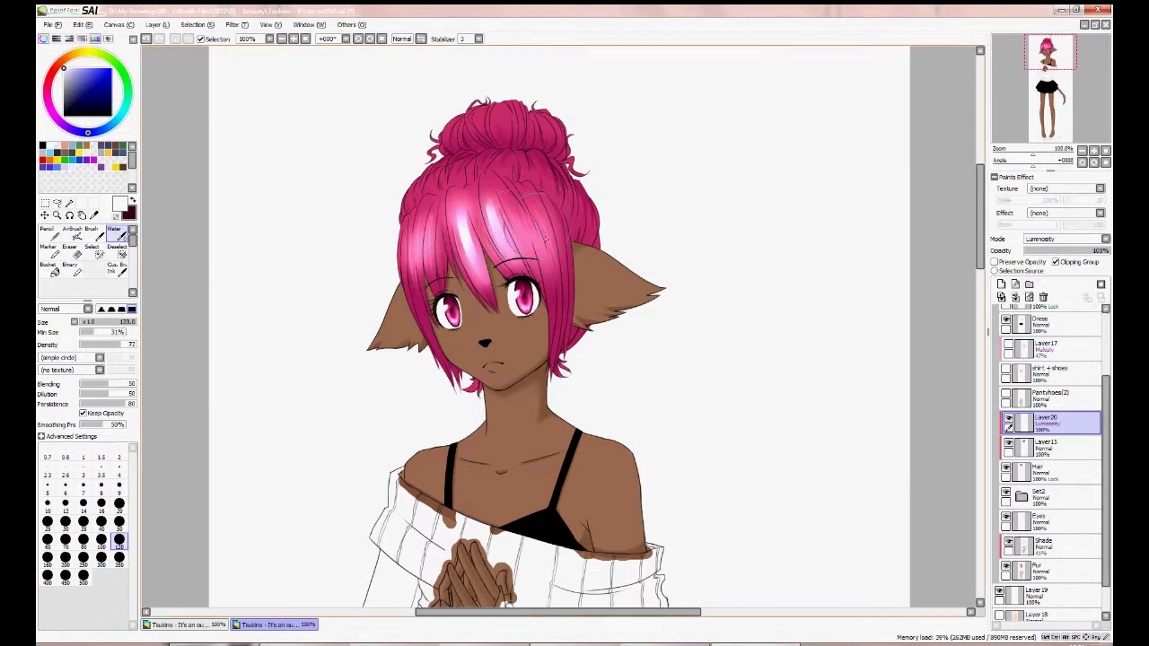
{"action": "left_click", "coordinate": [1063, 239]}
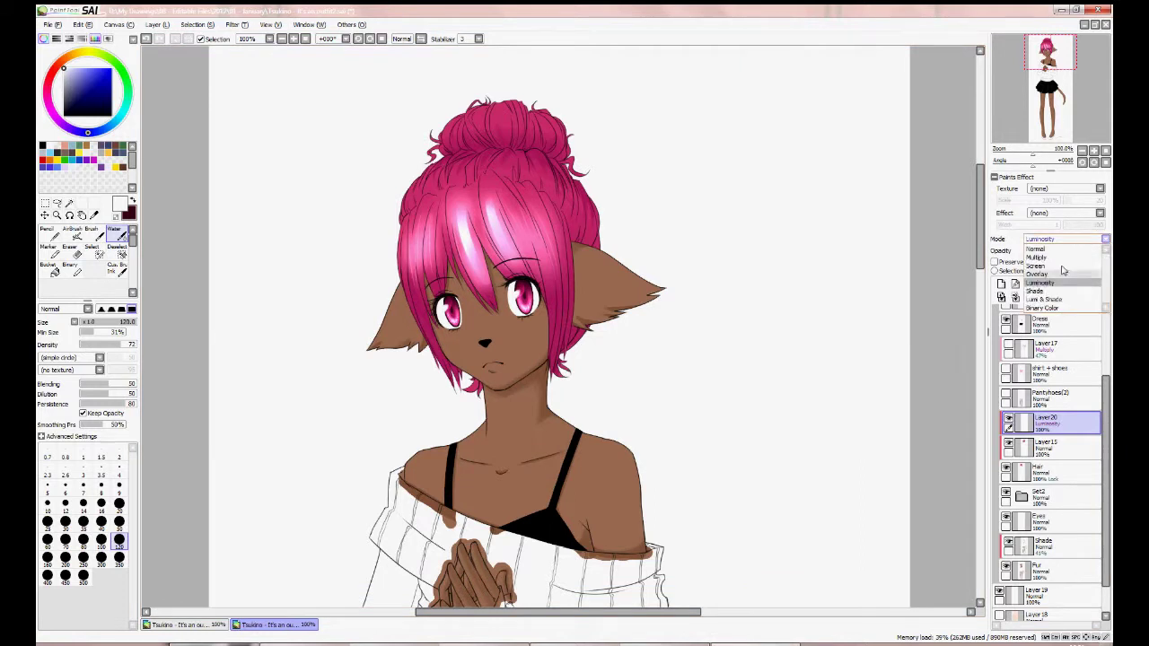
{"action": "left_click", "coordinate": [1062, 274]}
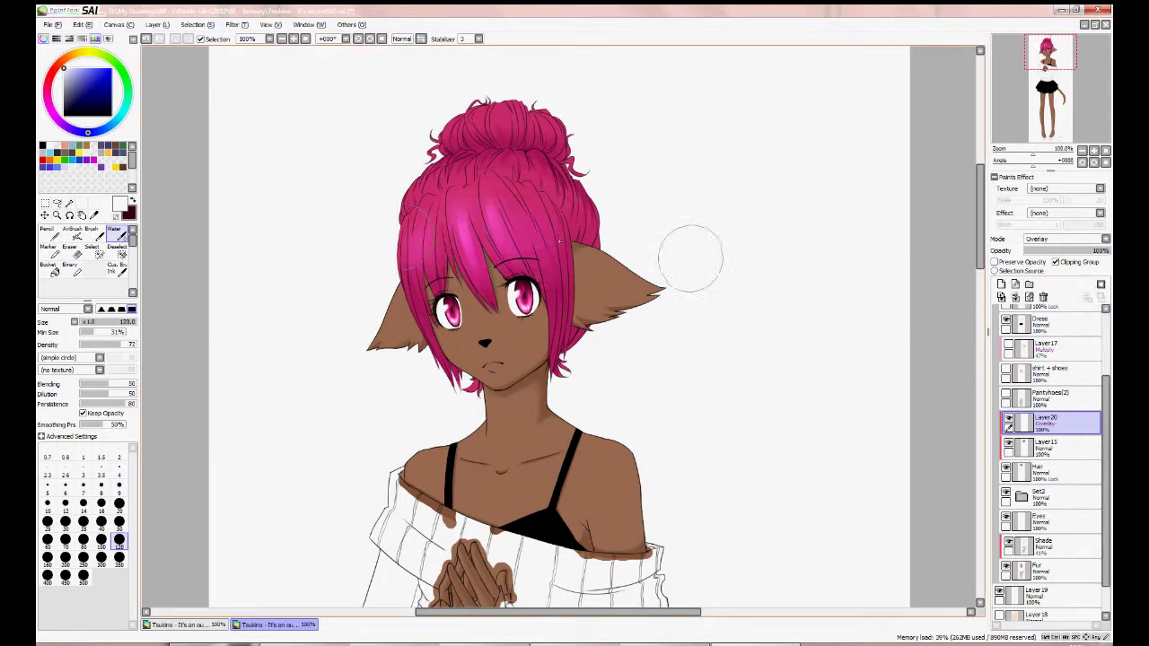
{"action": "left_click", "coordinate": [1061, 238]}
{"action": "left_click", "coordinate": [1058, 283]}
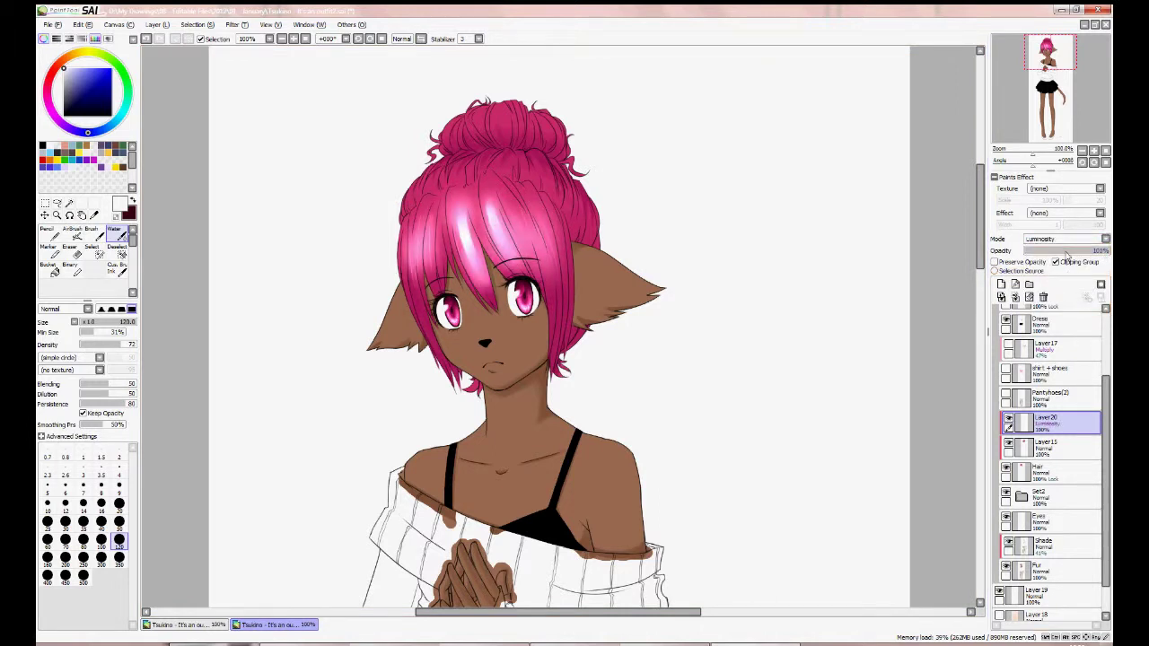
{"action": "mouse_move", "coordinate": [1112, 254]}
{"action": "left_mouse_down"}
{"action": "mouse_move", "coordinate": [1074, 258]}
{"action": "mouse_move", "coordinate": [1118, 257]}
{"action": "left_mouse_up"}
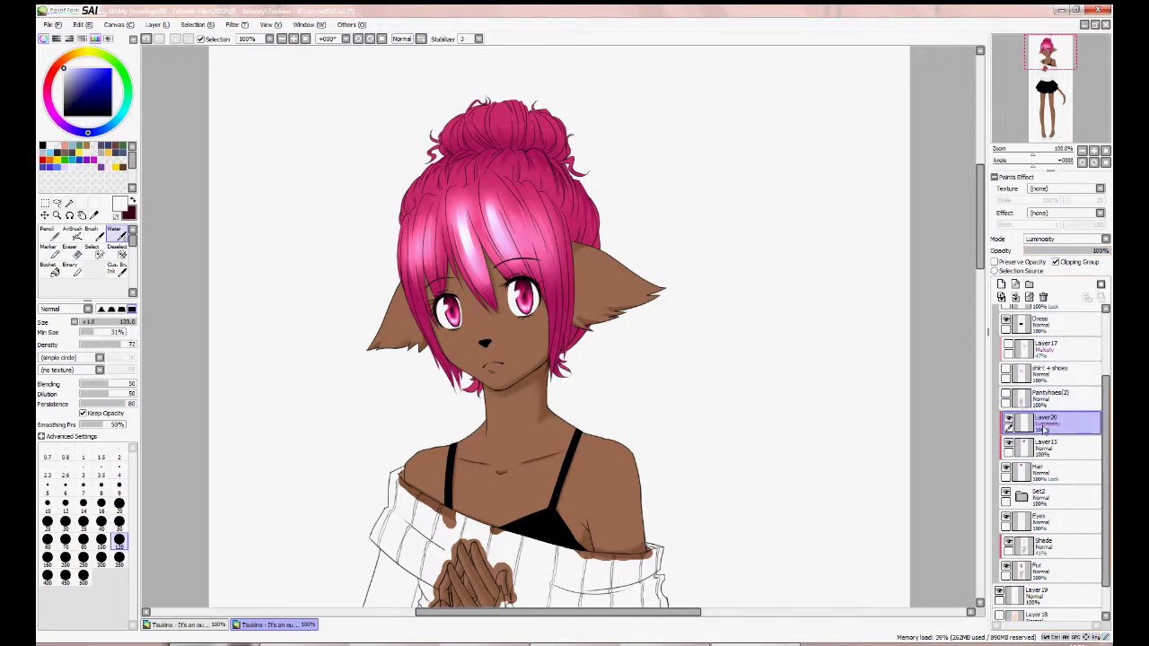
Show the Pantyhose(2) and shirt + shoes layers, along with the Multiply shading in Layer17.
{"action": "scroll", "coordinate": [1045, 421], "scroll_direction": "up", "scroll_amount": 2}
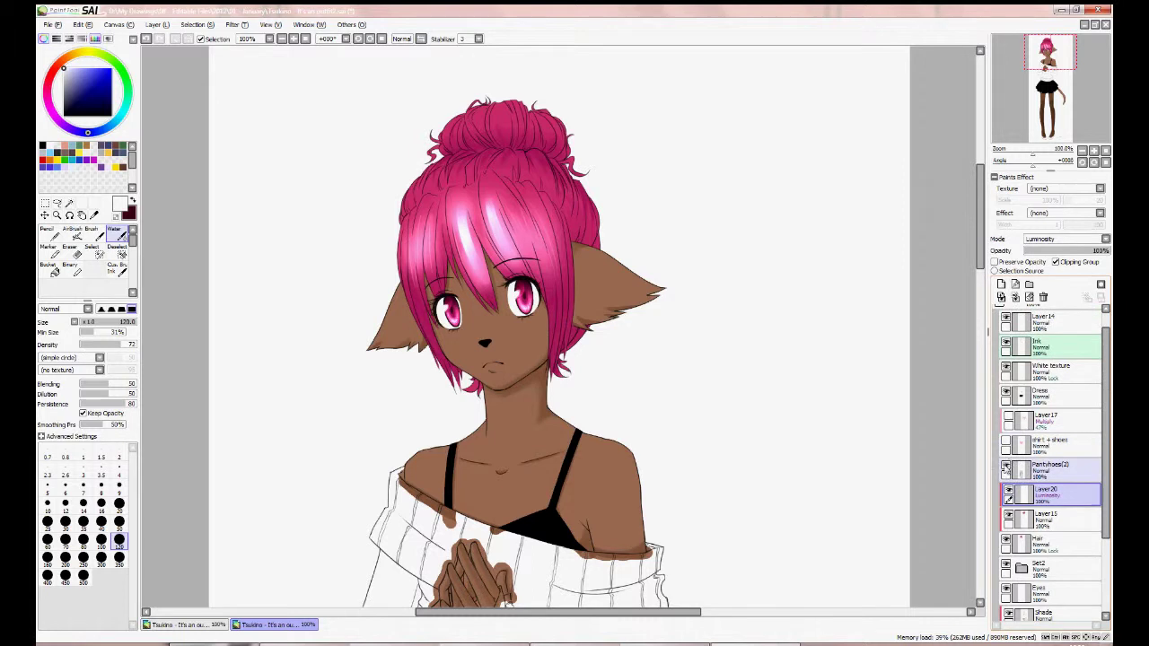
{"action": "left_click", "coordinate": [1006, 441]}
{"action": "scroll", "coordinate": [624, 346], "scroll_direction": "down", "scroll_amount": 5}
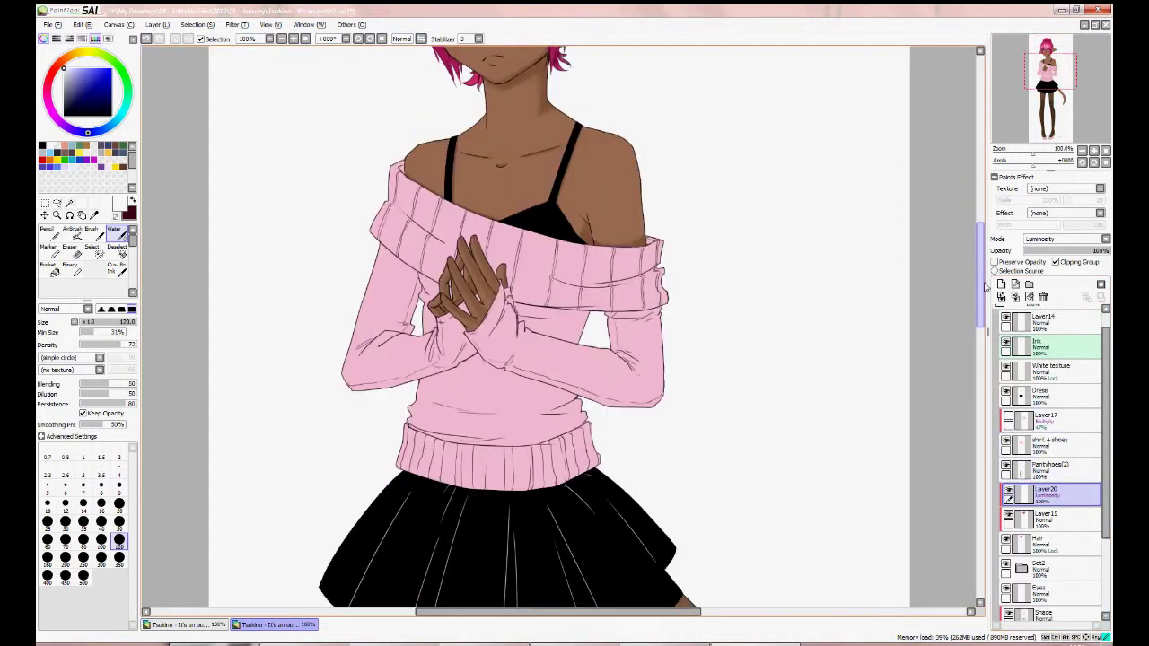
{"action": "left_click", "coordinate": [1050, 419]}
{"action": "left_click", "coordinate": [1007, 417]}
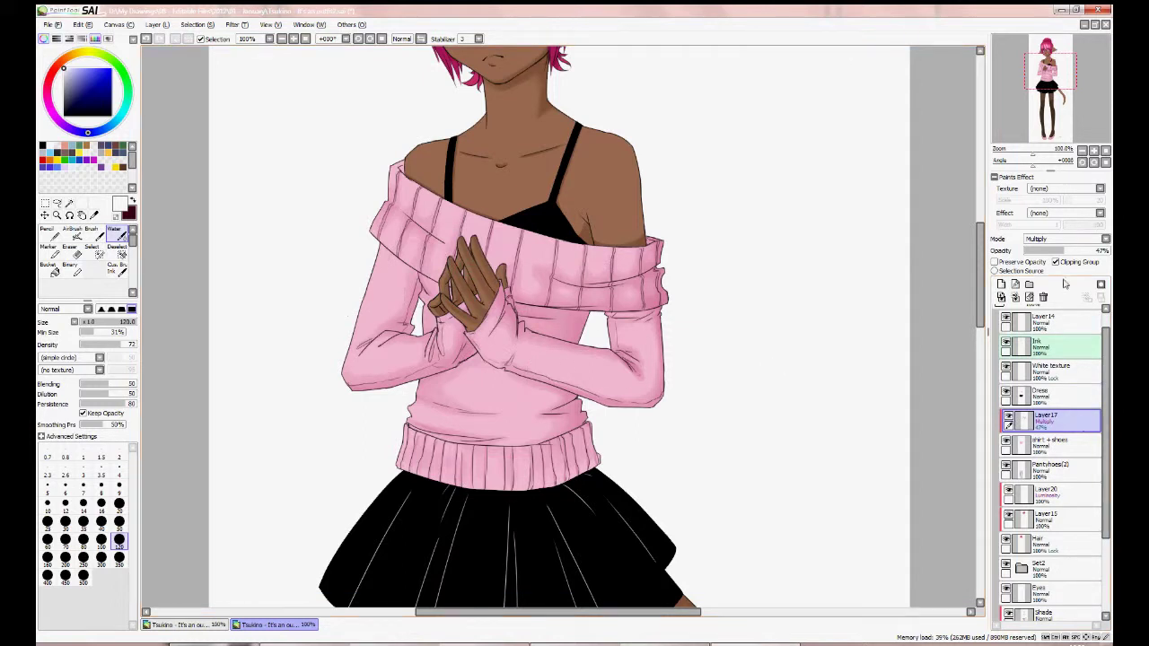
Compare the Normal, Screen and Multiply blending modes on Layer17's sweater shading at 100% opacity, then restore Multiply at 47%.
{"action": "left_click", "coordinate": [1068, 252]}
{"action": "left_click", "coordinate": [1052, 238]}
{"action": "left_click", "coordinate": [1048, 251]}
{"action": "left_click", "coordinate": [1052, 238]}
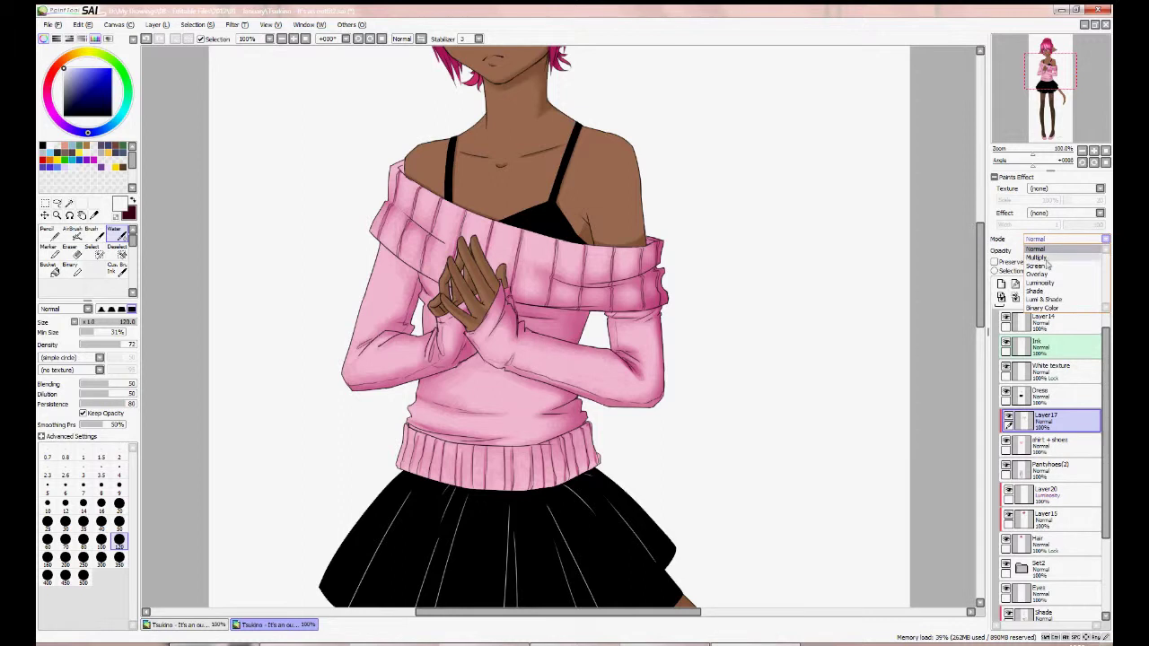
{"action": "left_click", "coordinate": [1036, 266]}
{"action": "left_click", "coordinate": [1052, 239]}
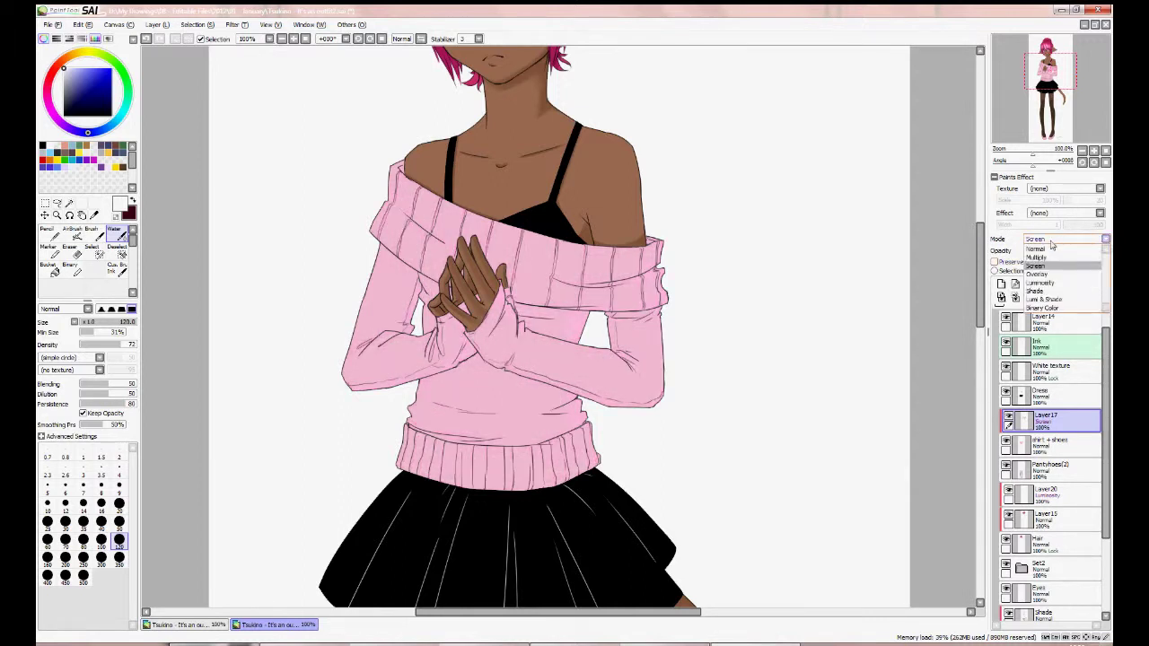
{"action": "left_click", "coordinate": [1045, 257]}
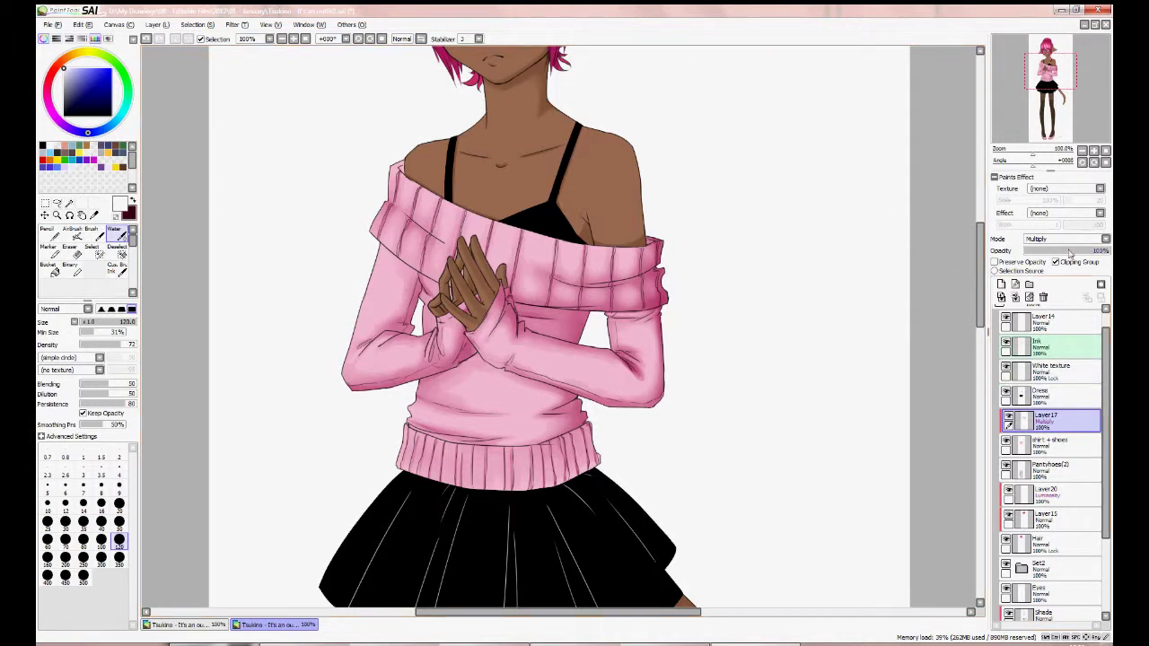
{"action": "left_click", "coordinate": [1067, 253]}
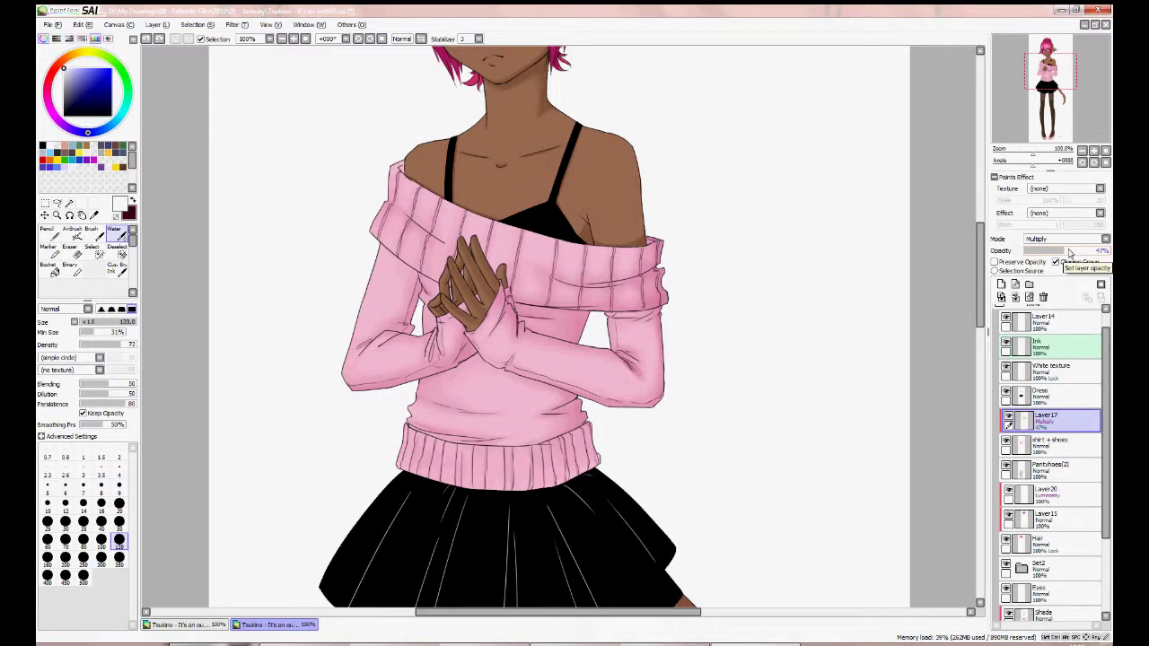
{"action": "mouse_move", "coordinate": [1064, 259]}
{"action": "left_mouse_down"}
{"action": "mouse_move", "coordinate": [1103, 262]}
{"action": "mouse_move", "coordinate": [1046, 255]}
{"action": "mouse_move", "coordinate": [1112, 258]}
{"action": "mouse_move", "coordinate": [1067, 258]}
{"action": "left_mouse_up"}
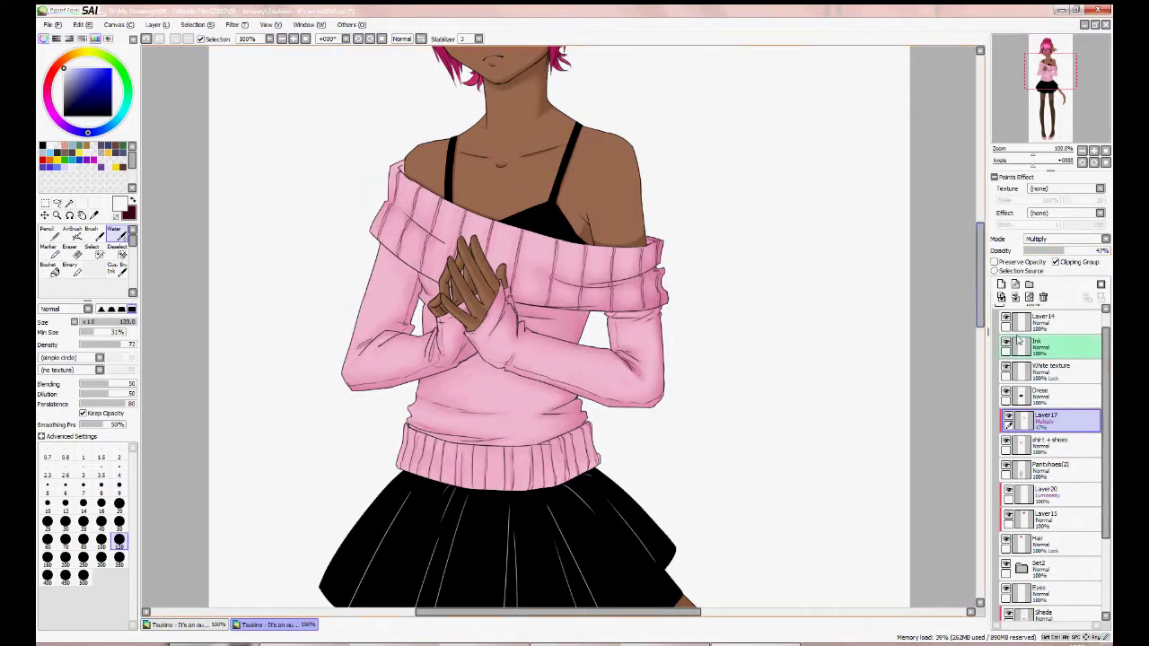
Hide and reshow Layer17 to compare the sweater with and without shading, and look over the figure from head to legs.
{"action": "left_click_drag", "start_coordinate": [978, 319], "coordinate": [979, 255]}
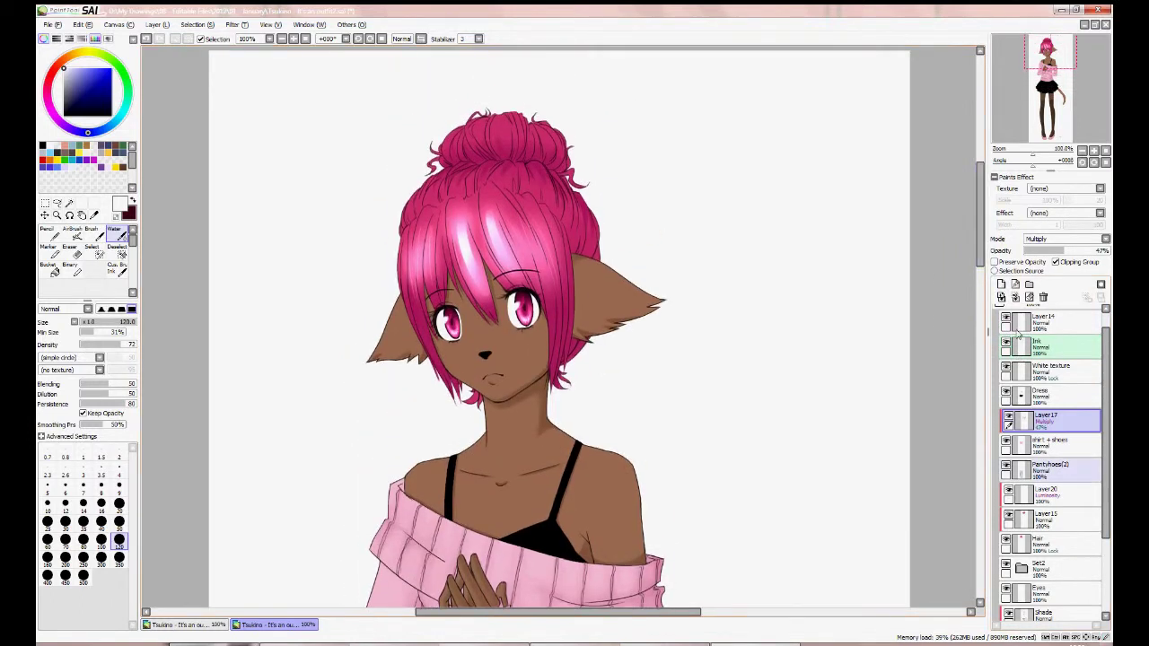
{"action": "left_click_drag", "start_coordinate": [1106, 472], "coordinate": [1106, 499]}
{"action": "left_click", "coordinate": [1008, 380]}
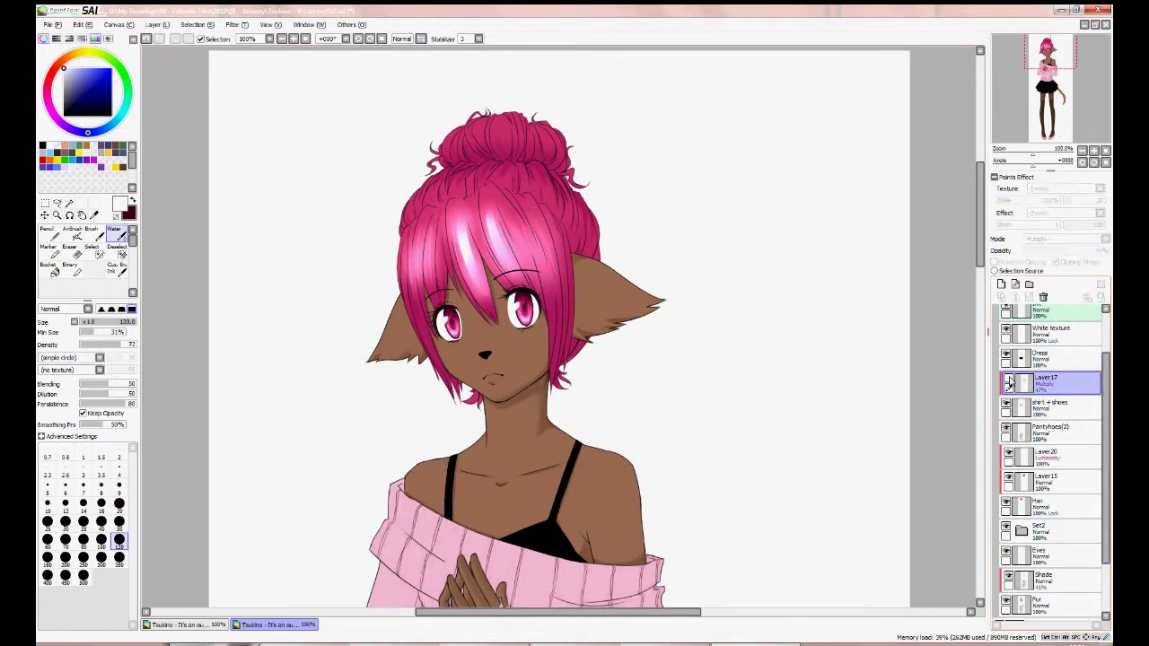
{"action": "left_click", "coordinate": [1007, 380]}
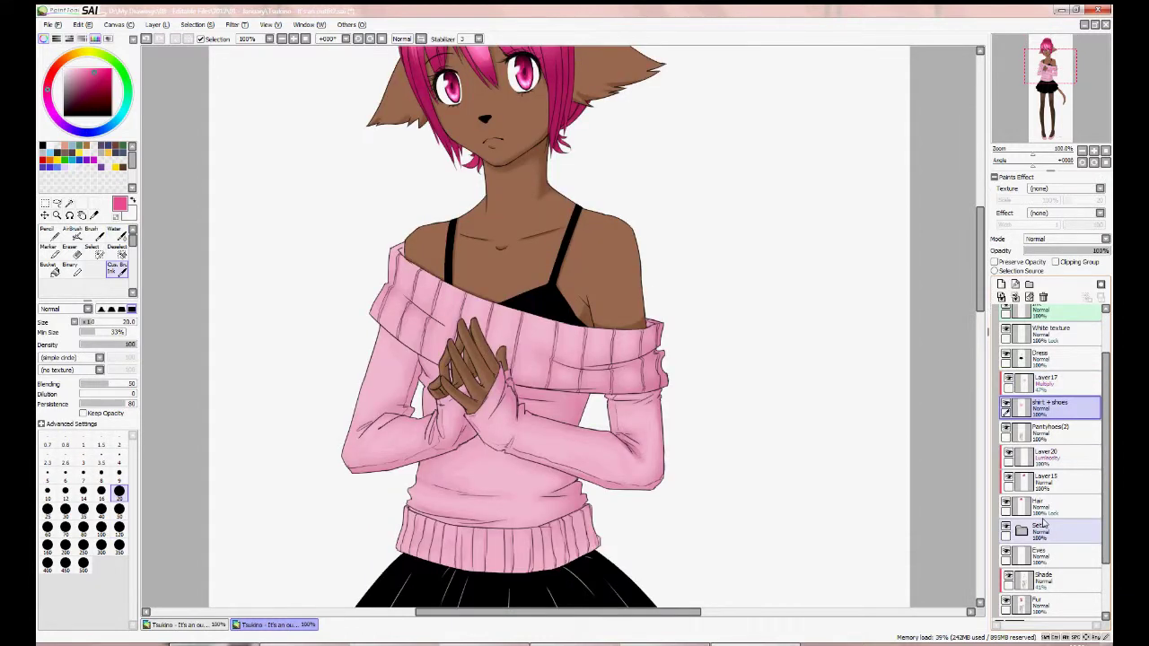
{"action": "left_click_drag", "start_coordinate": [981, 260], "coordinate": [977, 372]}
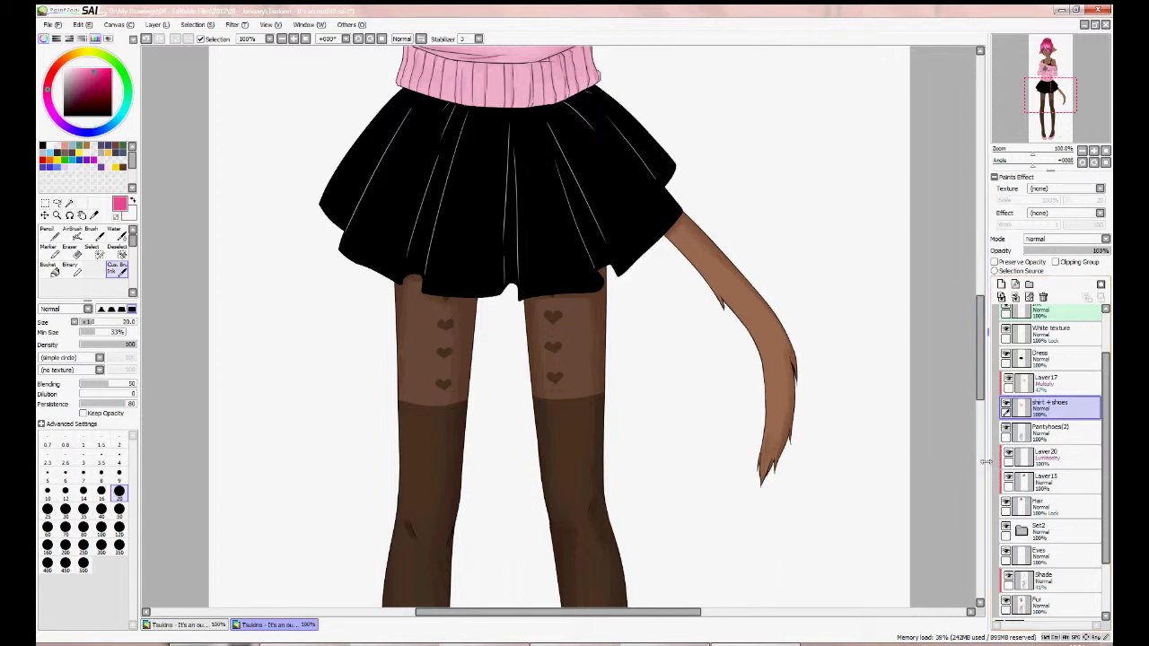
{"action": "left_click_drag", "start_coordinate": [980, 386], "coordinate": [989, 259]}
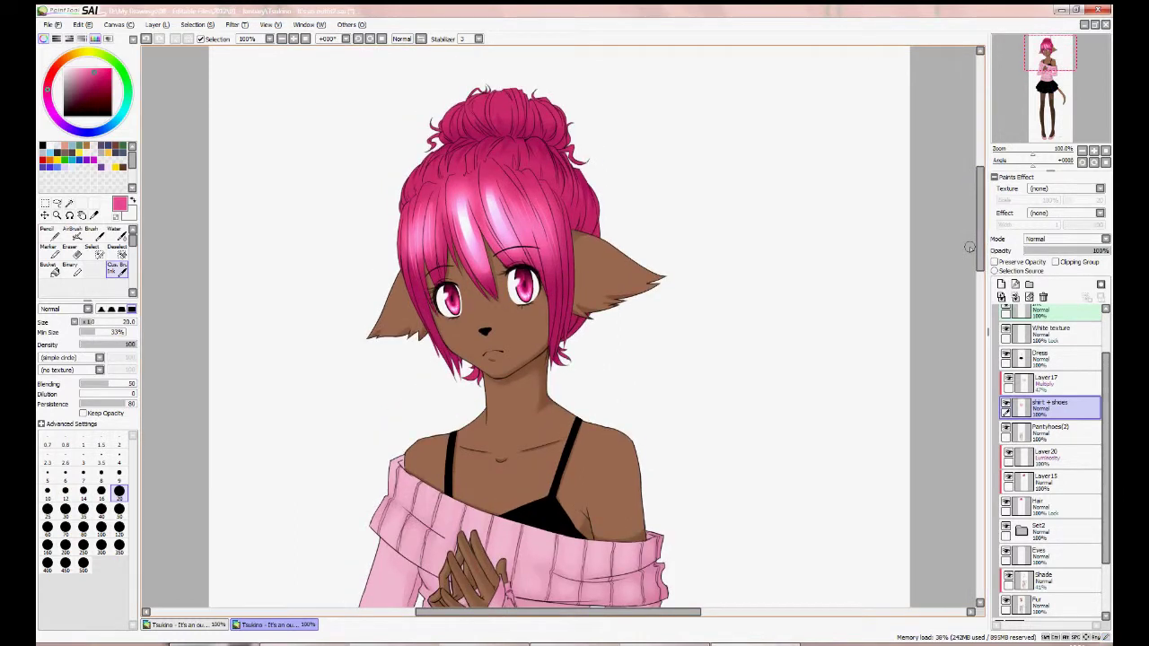